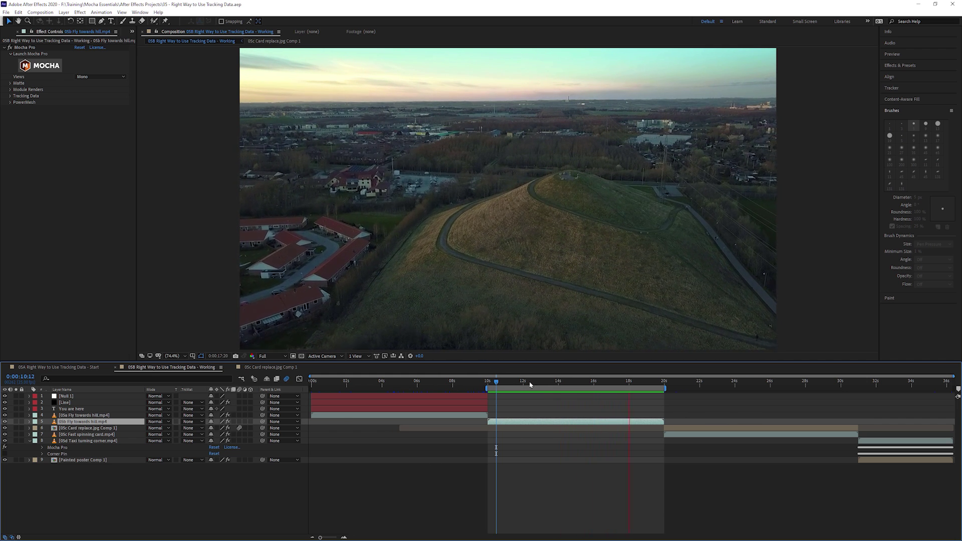
Stop the preview of the 05b Fly towards hill footage with Mocha Pro applied.
key(space)
Launch Mocha Pro on the hill footage and scrub through the shot to review the Hilltop track.
click(31, 68)
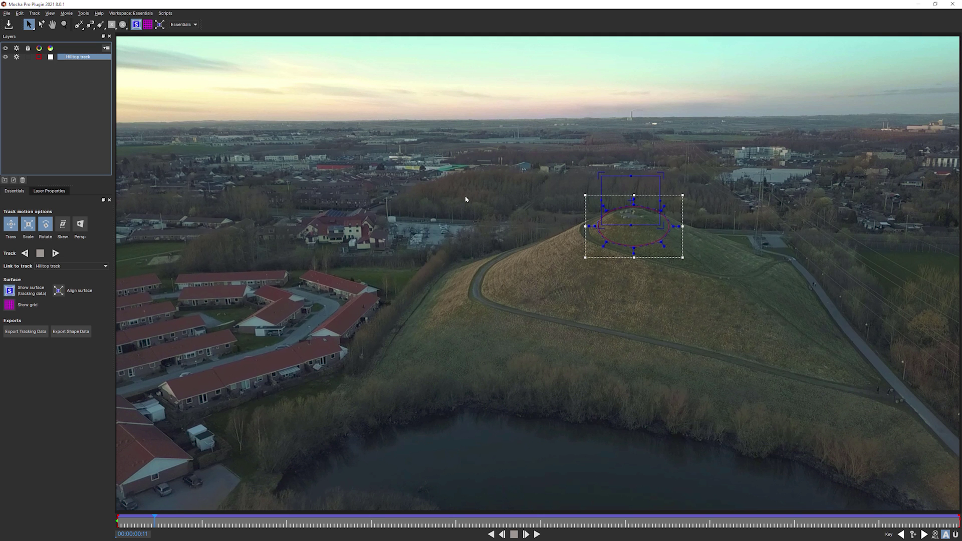
drag(148, 523, 896, 453)
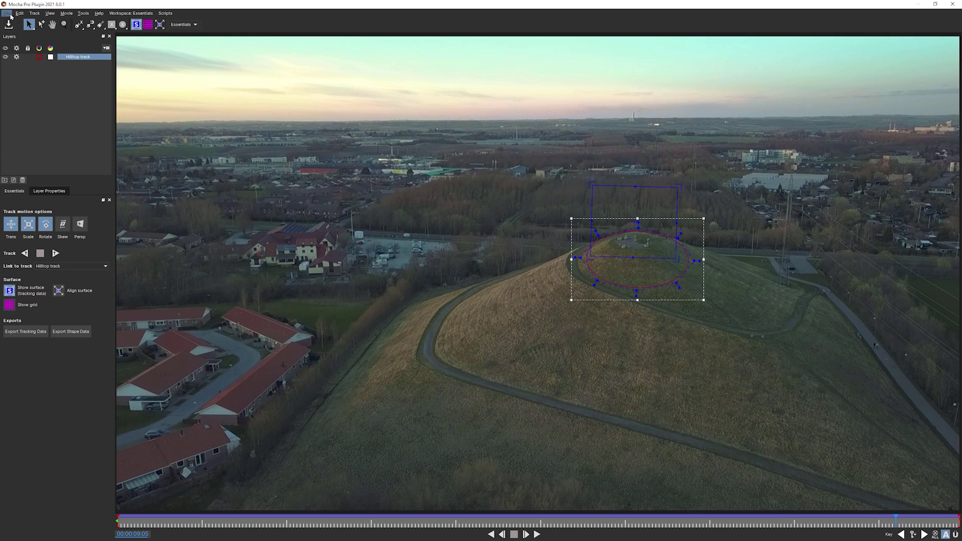
click(7, 13)
Save and close Mocha, then load the Hilltop track data into the effect.
click(30, 151)
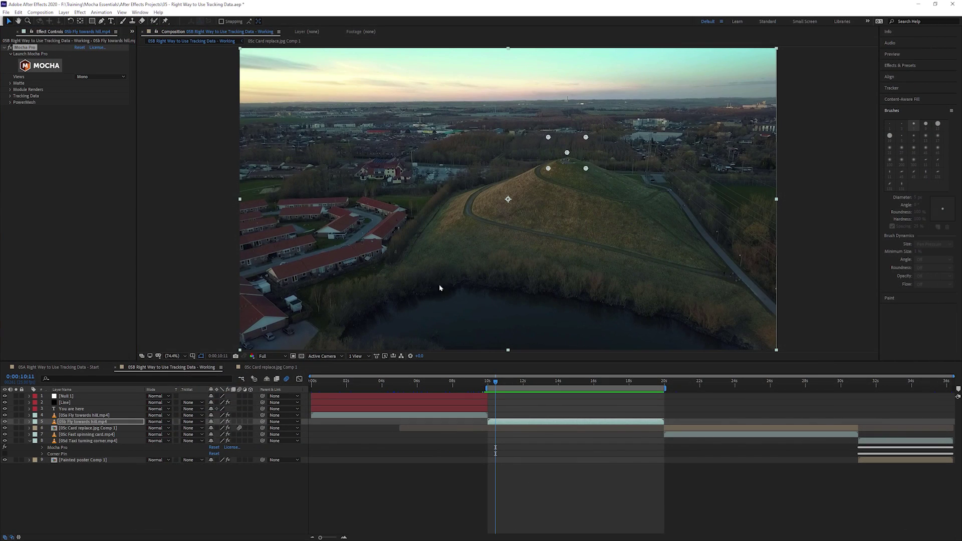
click(10, 96)
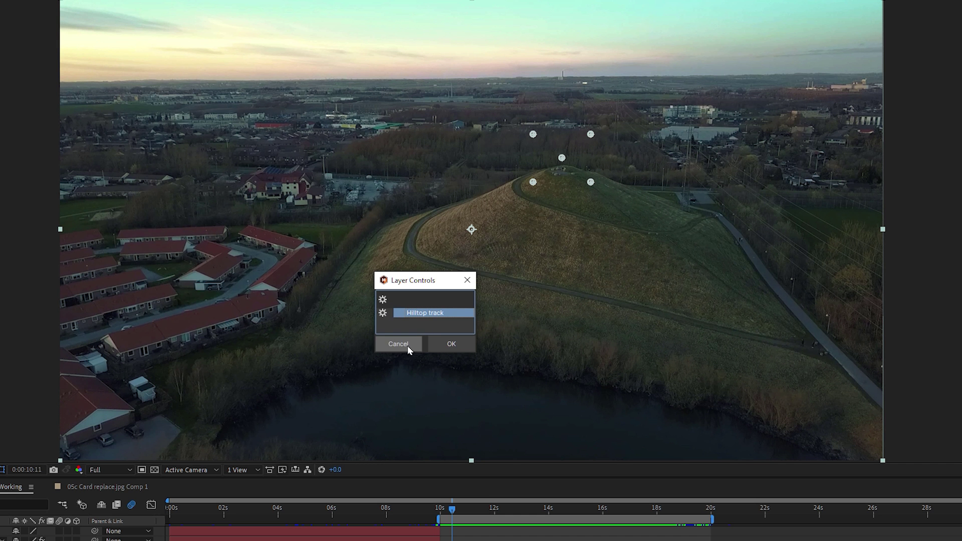
click(452, 344)
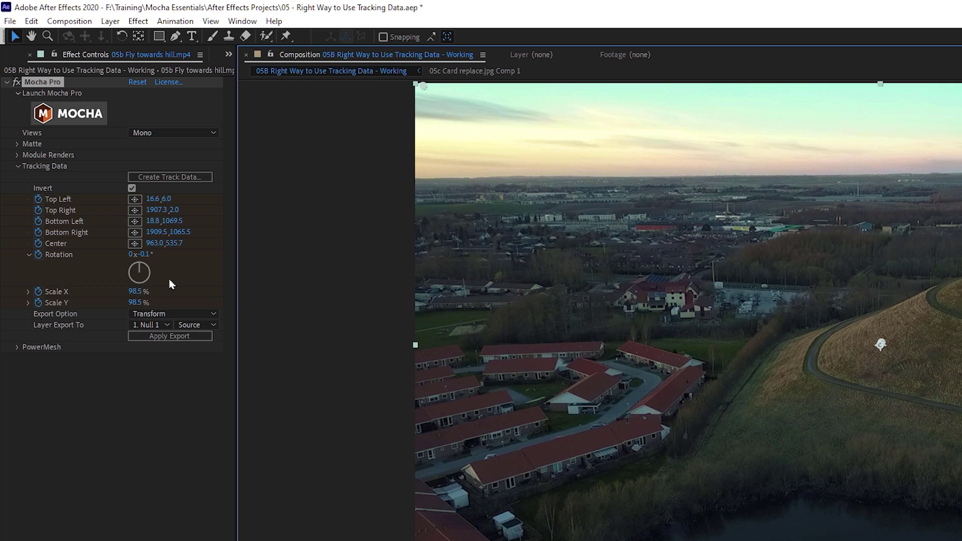
Apply the track as a Transform export to the 05b Fly towards hill.mp4 layer.
click(179, 315)
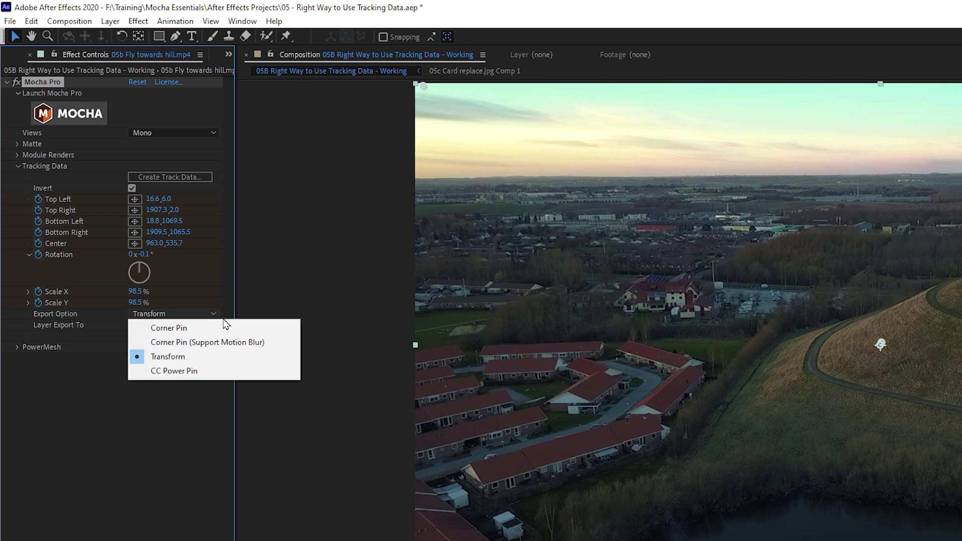
click(192, 357)
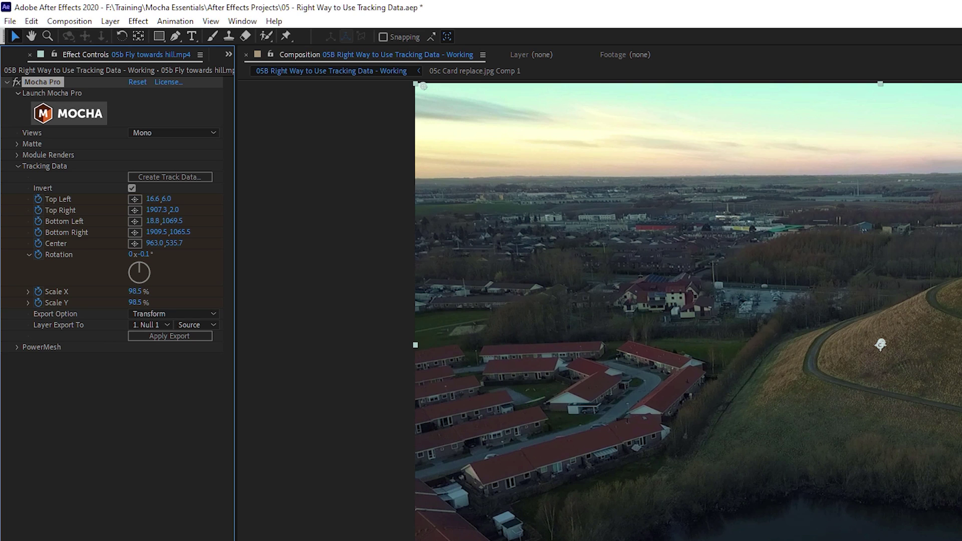
click(160, 325)
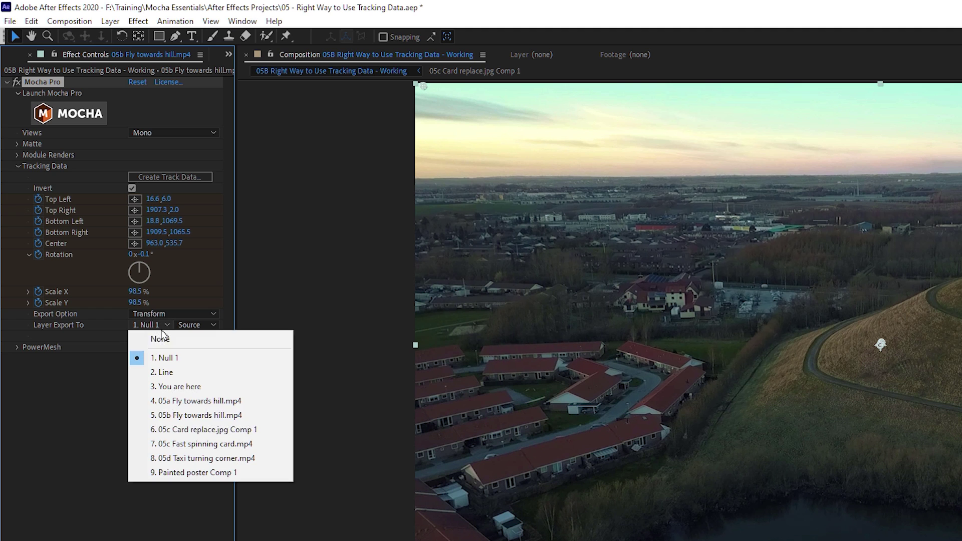
click(179, 416)
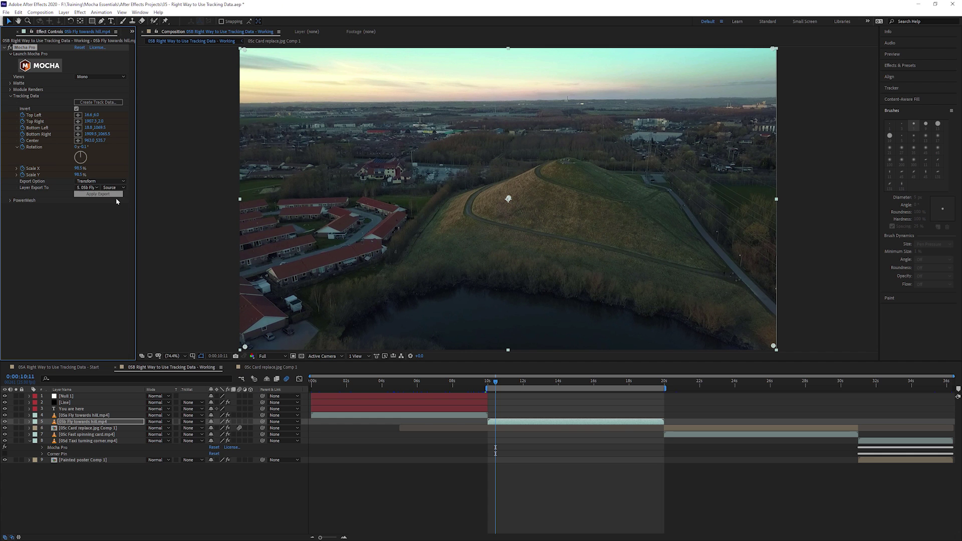
click(201, 337)
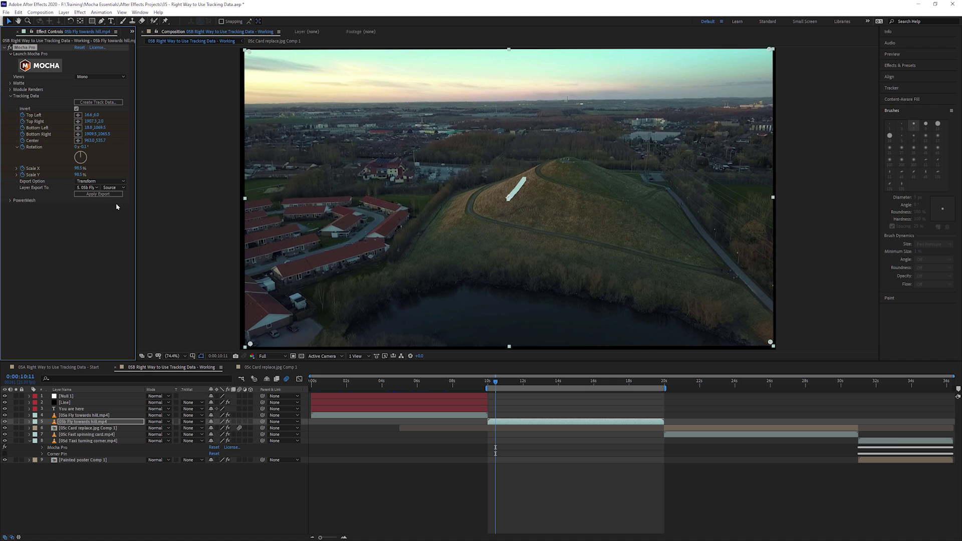
Preview the stabilized hill footage to confirm the hilltop stays locked.
key(space)
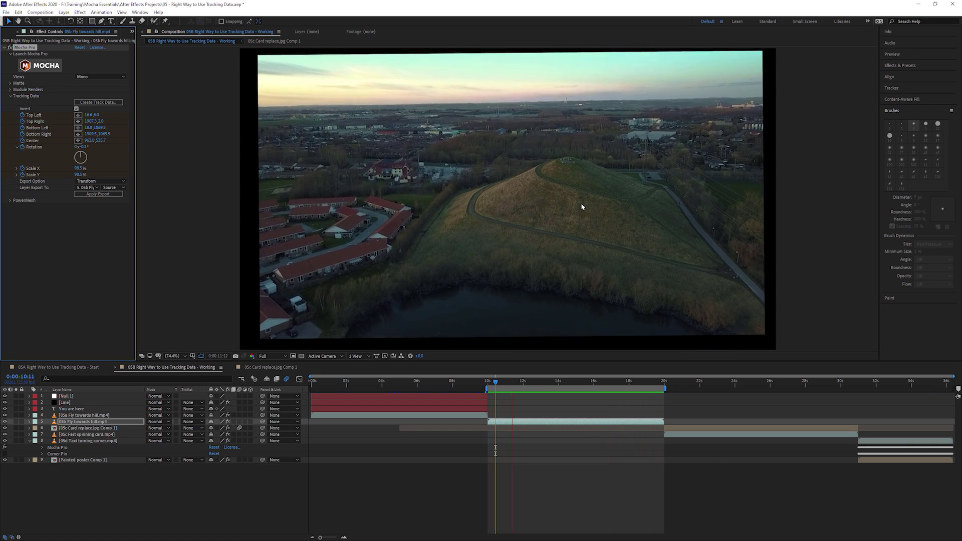
Reveal and select the Position, Scale and Rotation keyframes on the 05b Fly towards hill layer.
key(space)
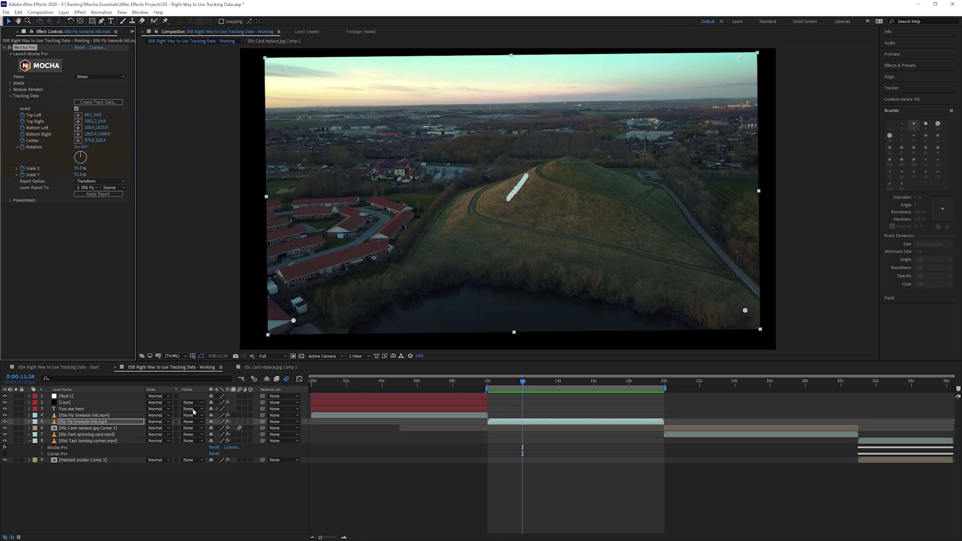
click(80, 422)
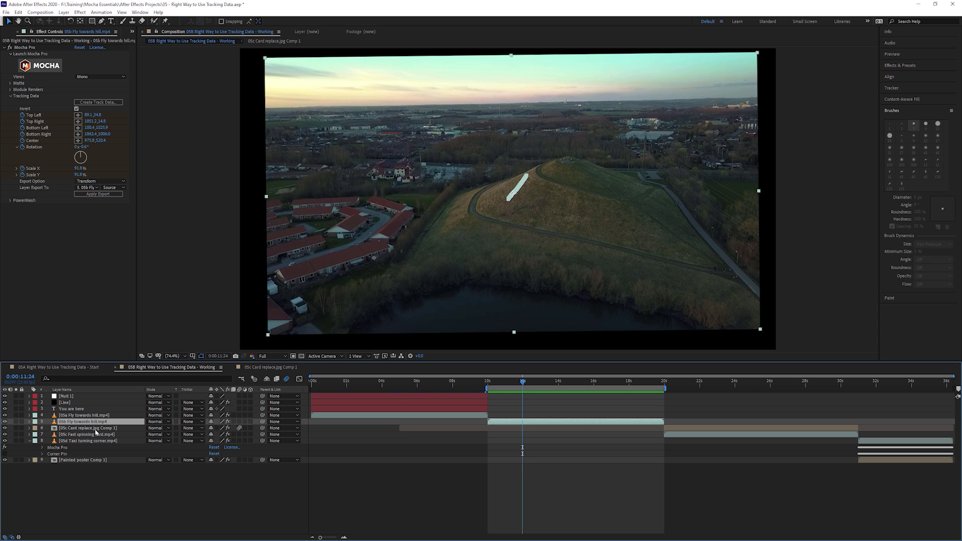
key(u)
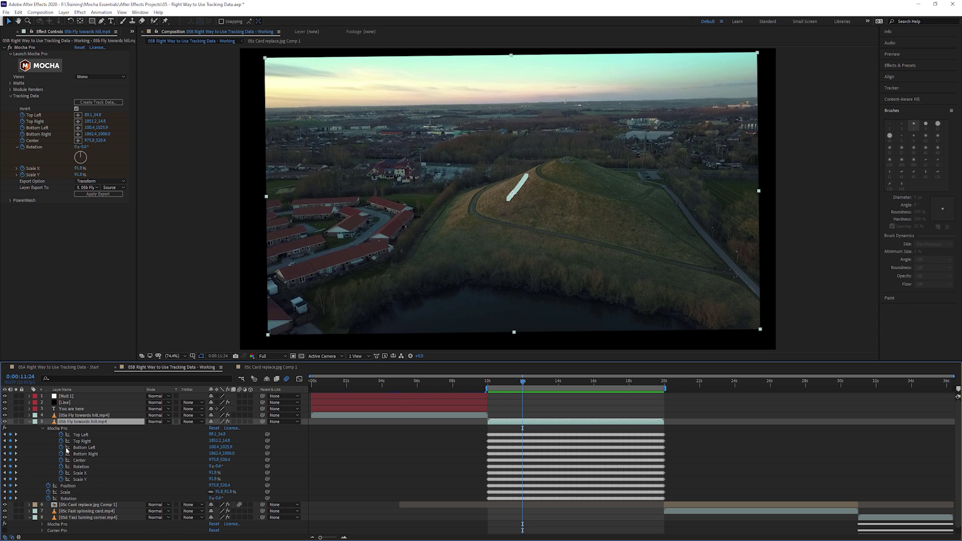
click(43, 429)
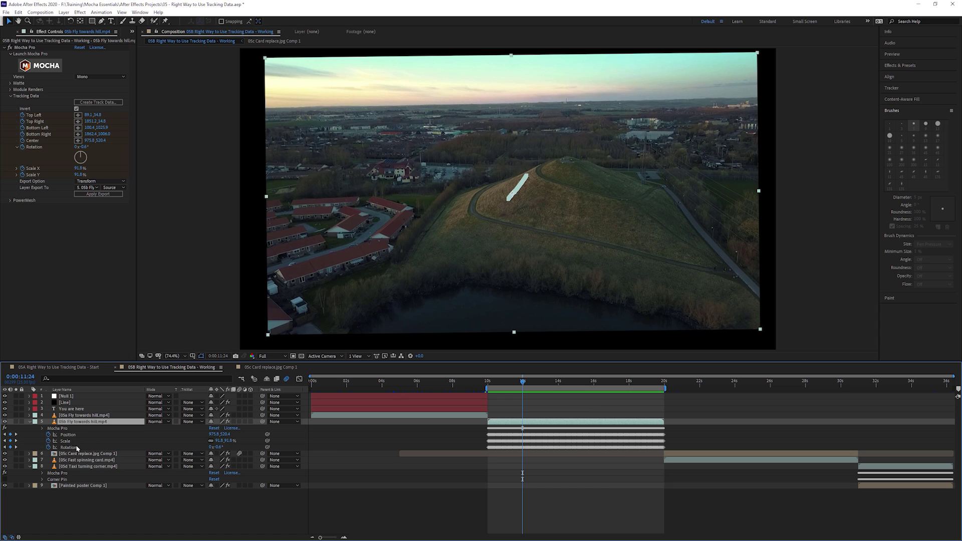
click(68, 435)
click(65, 441)
click(68, 447)
drag(520, 384, 563, 384)
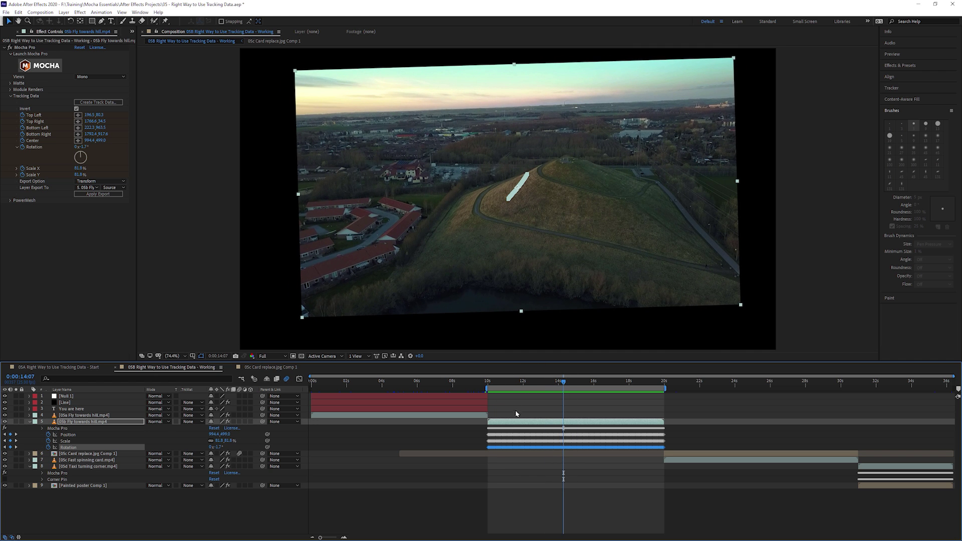
Delete all Scale keyframes, preview, then delete all Rotation keyframes on the hill layer.
key(i)
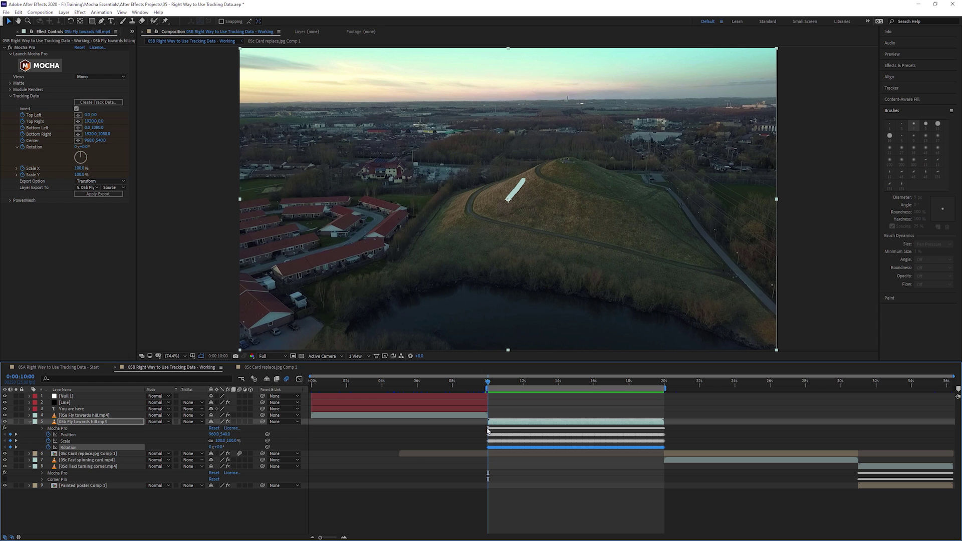
click(65, 442)
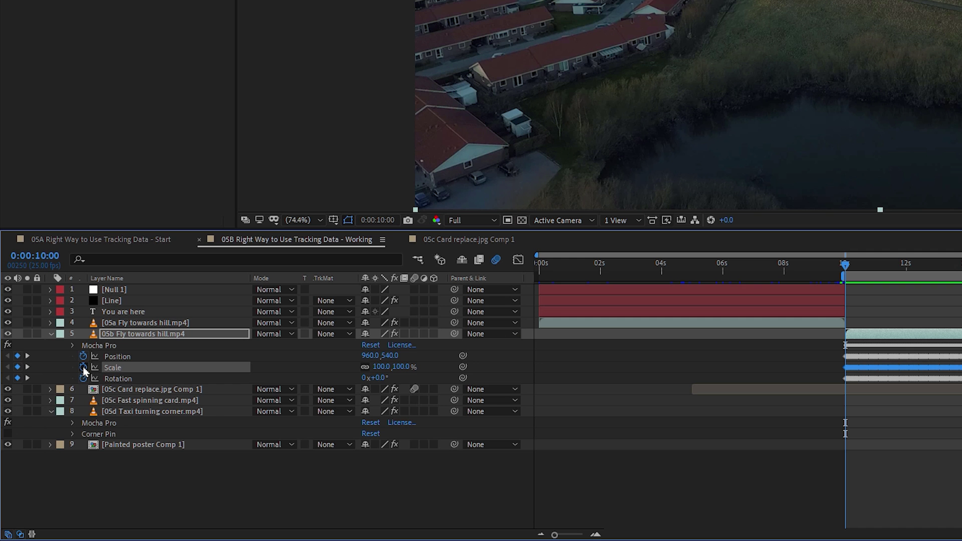
click(49, 441)
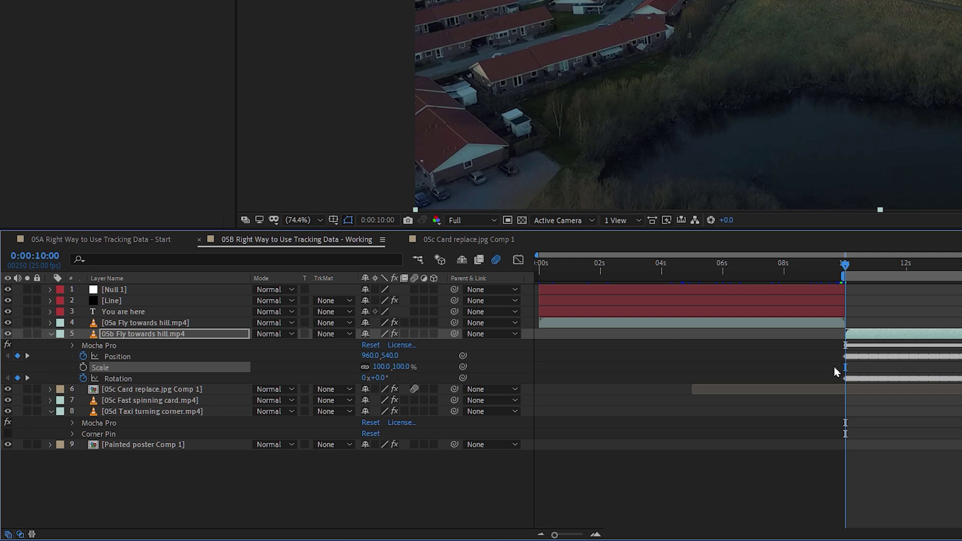
key(space)
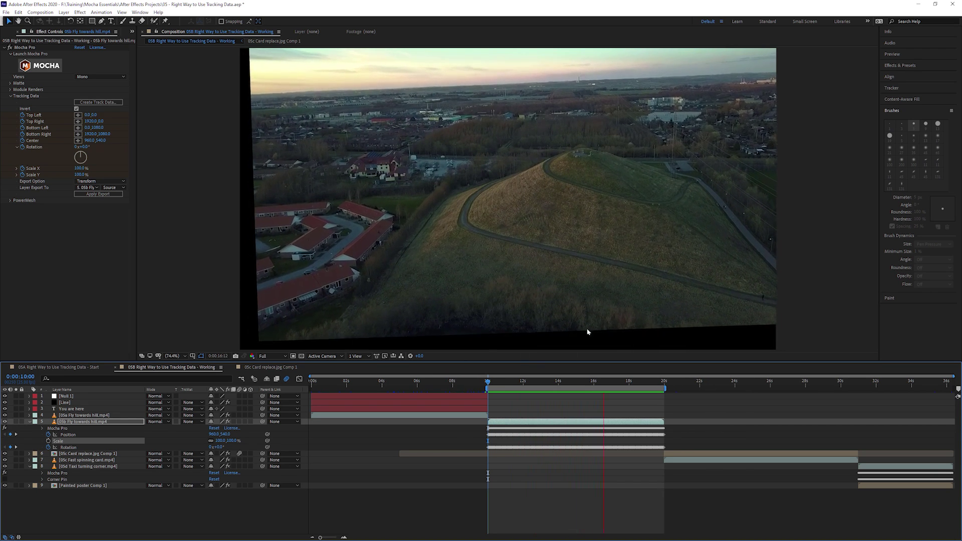
drag(576, 382, 548, 382)
key(i)
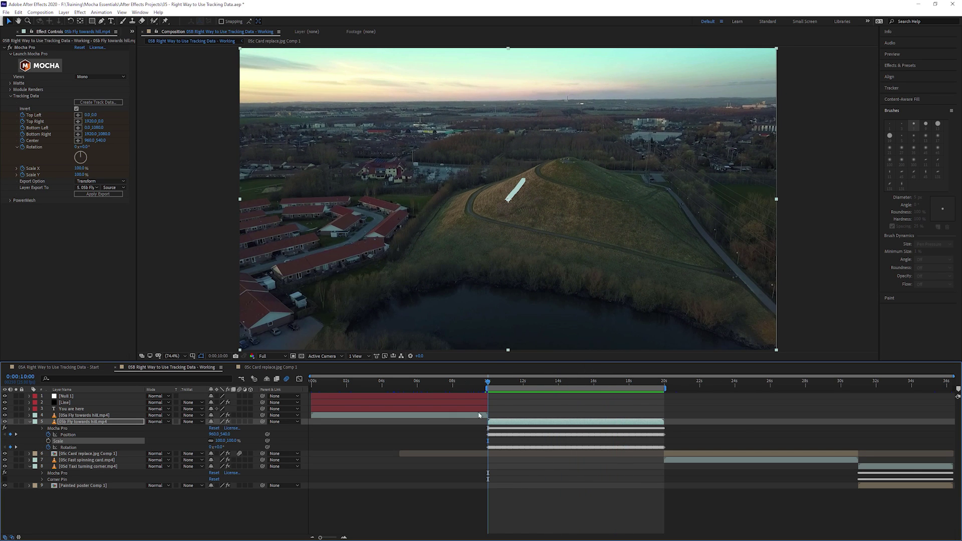
click(48, 447)
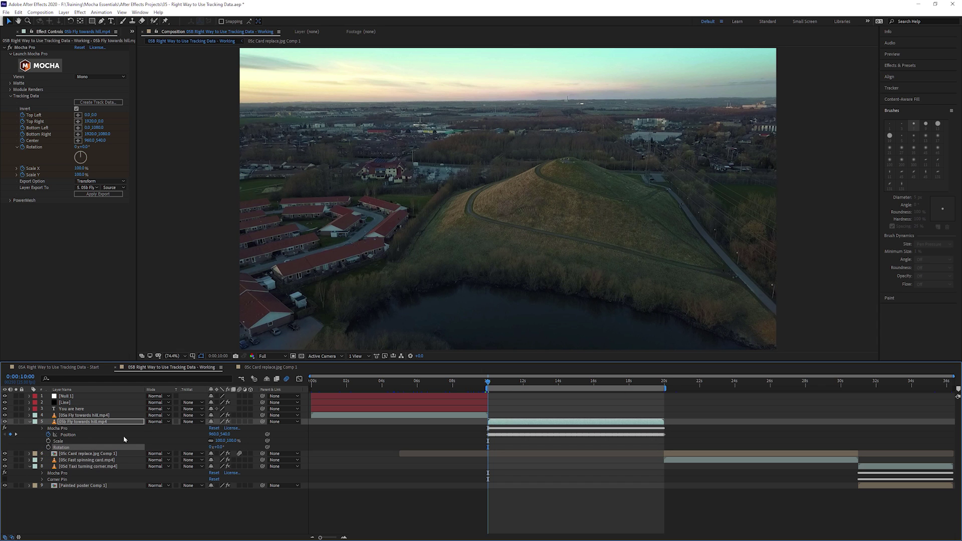
key(space)
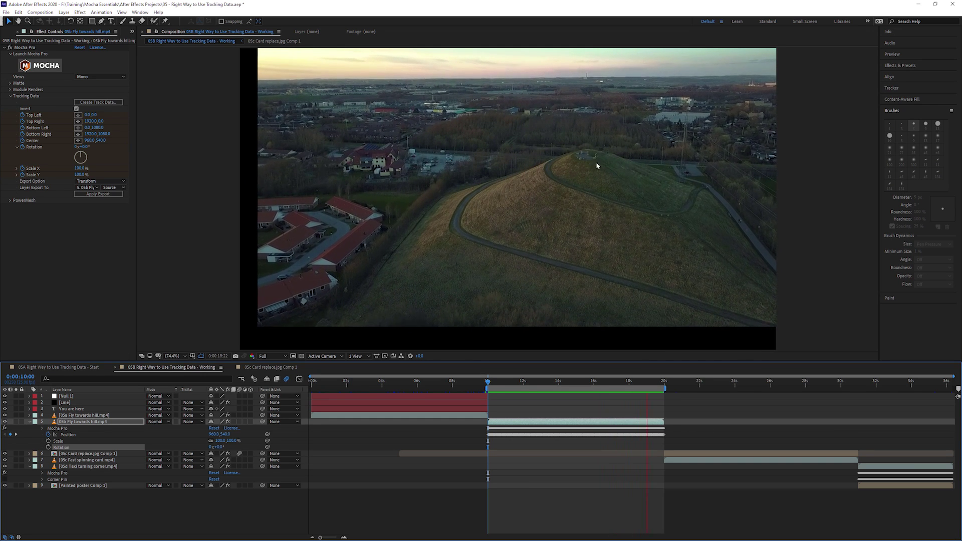
click(500, 387)
drag(500, 387, 534, 384)
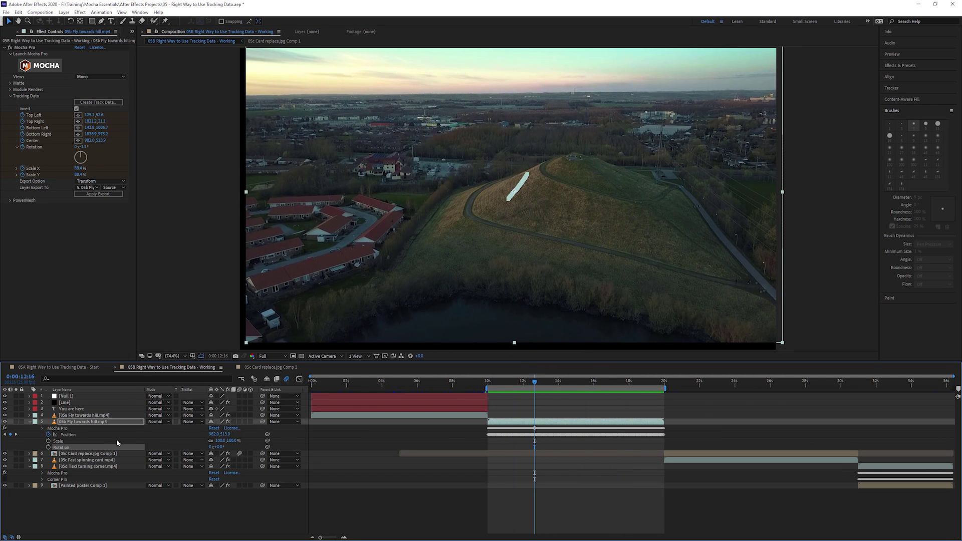
key(shift+a)
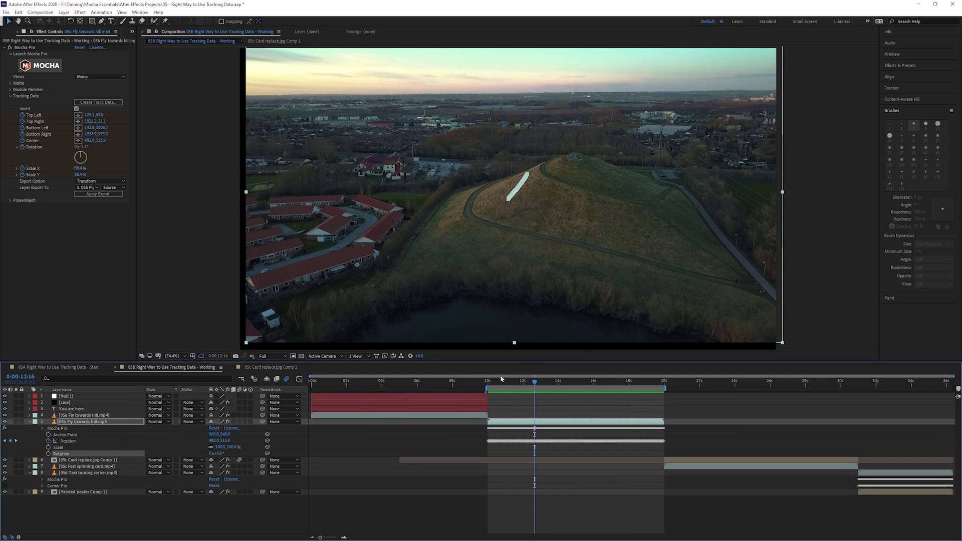
key(i)
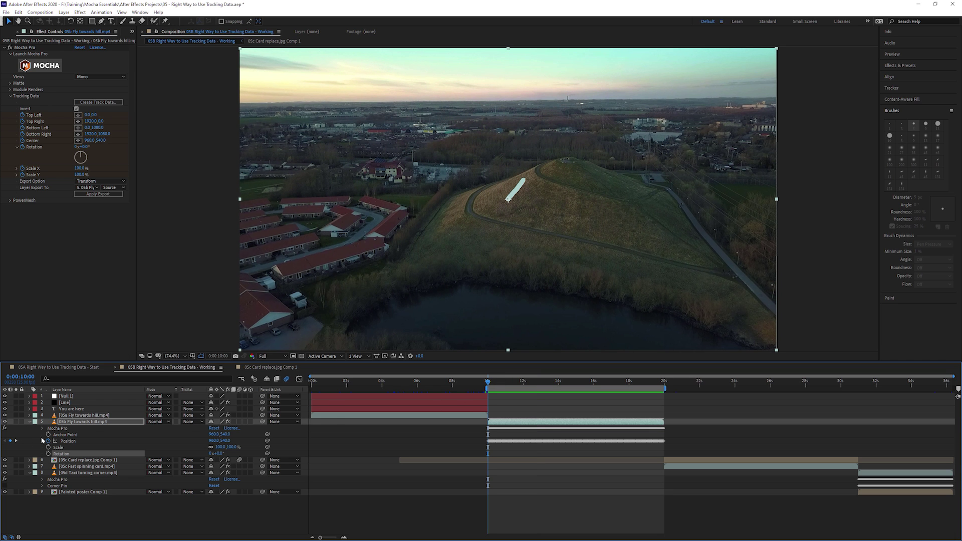
click(48, 434)
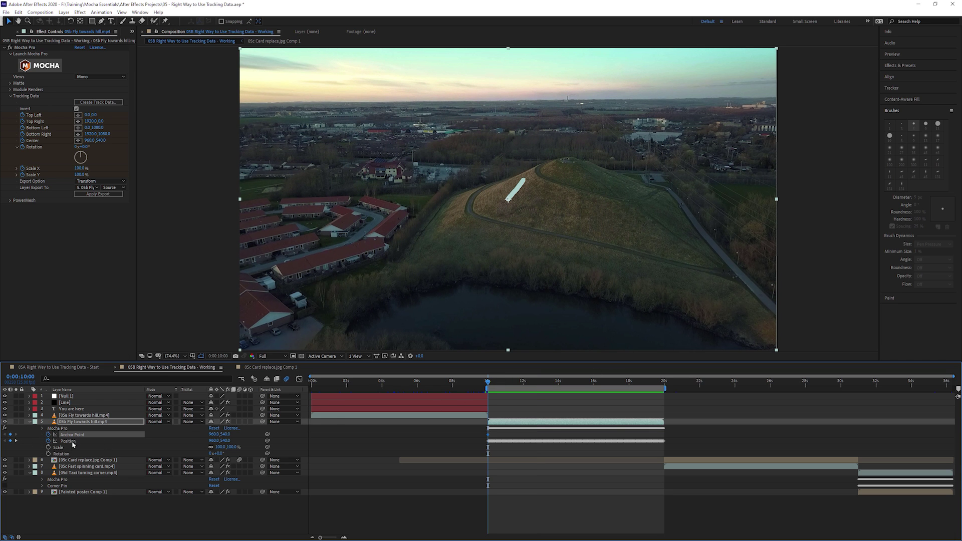
drag(659, 384, 664, 384)
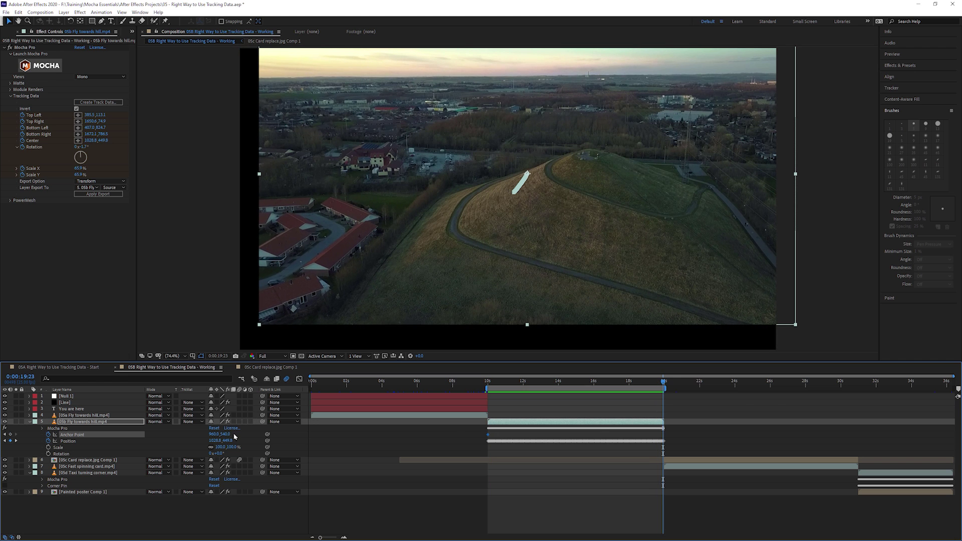
mouse_move(227, 438)
mouse_down()
mouse_move(188, 439)
mouse_move(245, 436)
mouse_up()
key(space)
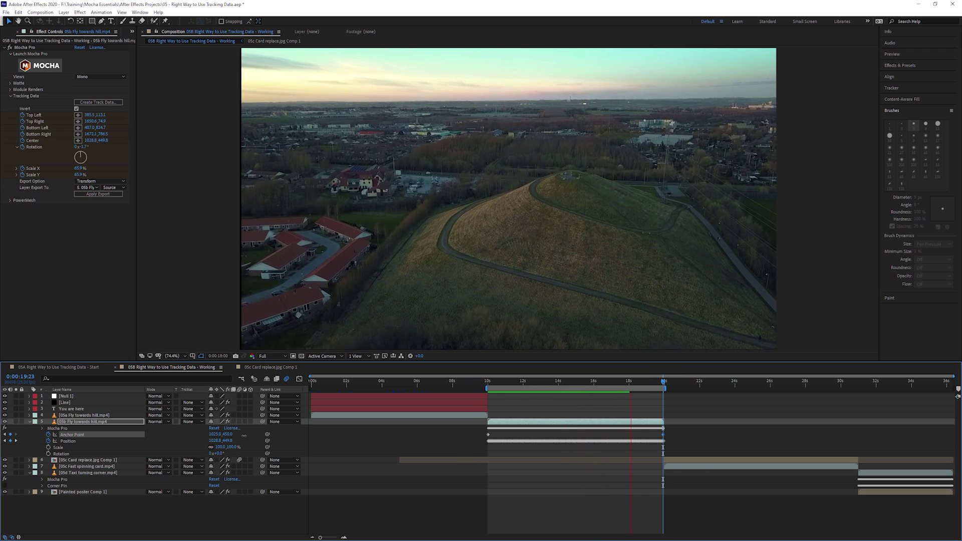
key(space)
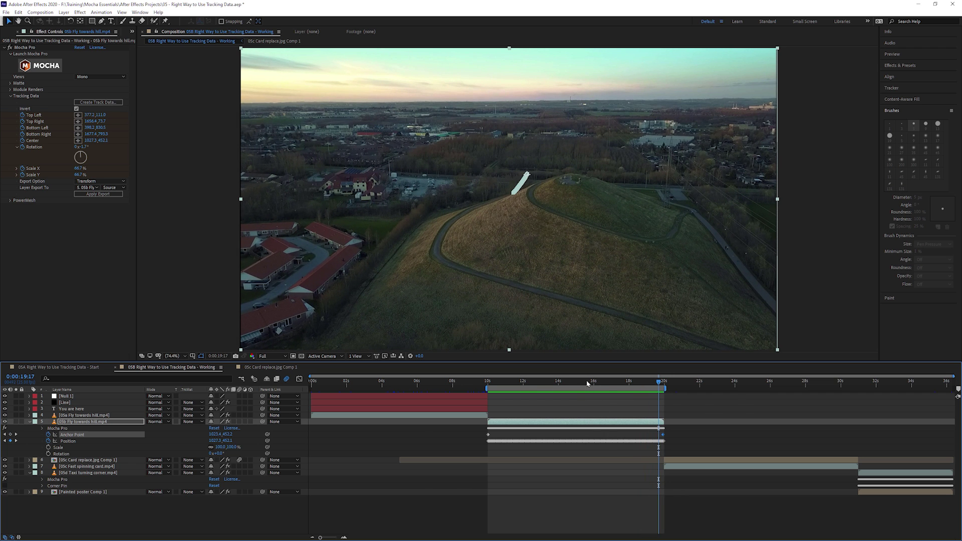
mouse_move(588, 383)
mouse_down()
mouse_move(566, 384)
mouse_move(577, 383)
mouse_up()
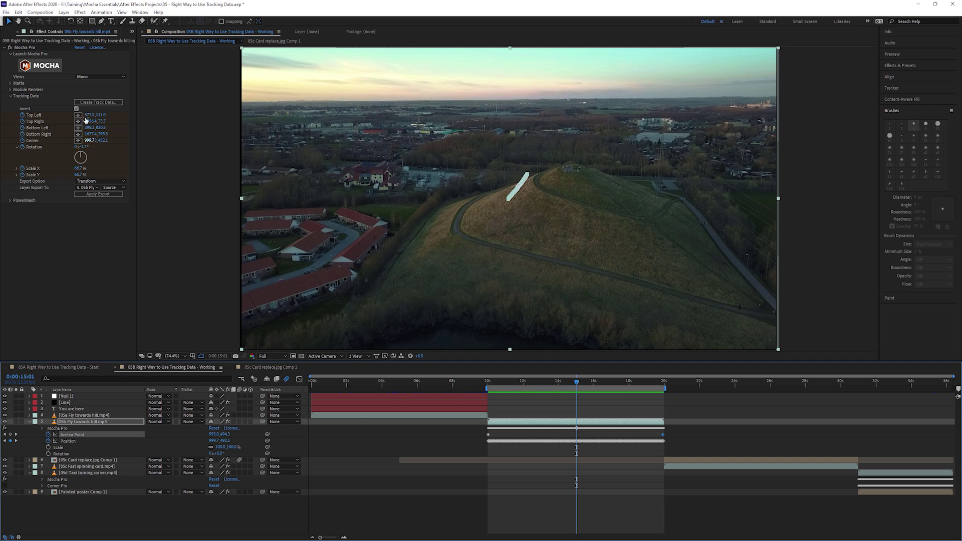
Select the Hilltop track layer in Mocha and play it from the first frame.
click(40, 68)
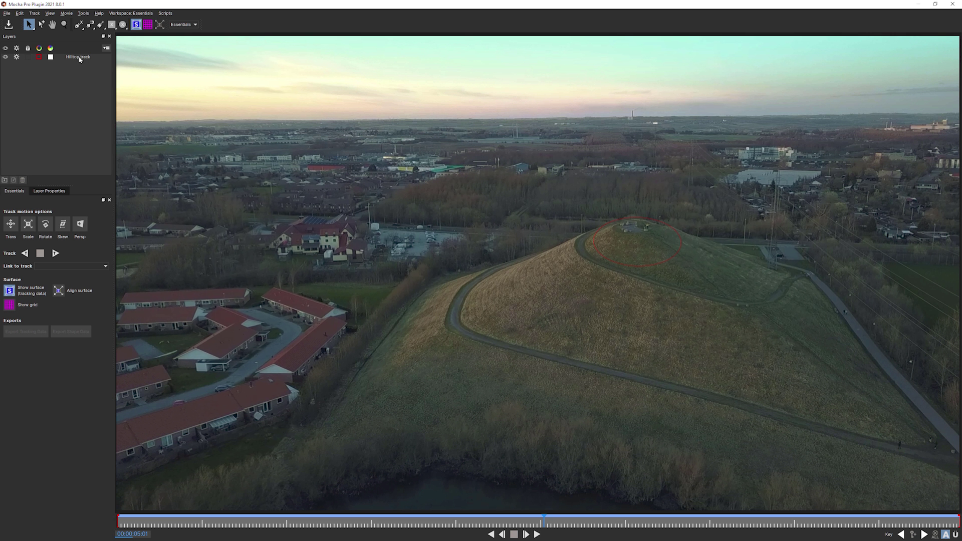
click(78, 57)
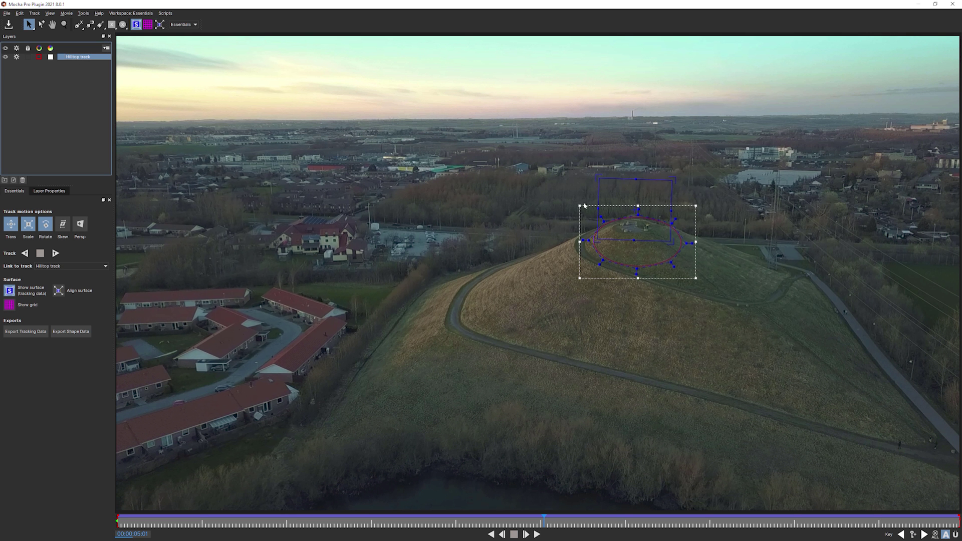
drag(129, 524, 70, 523)
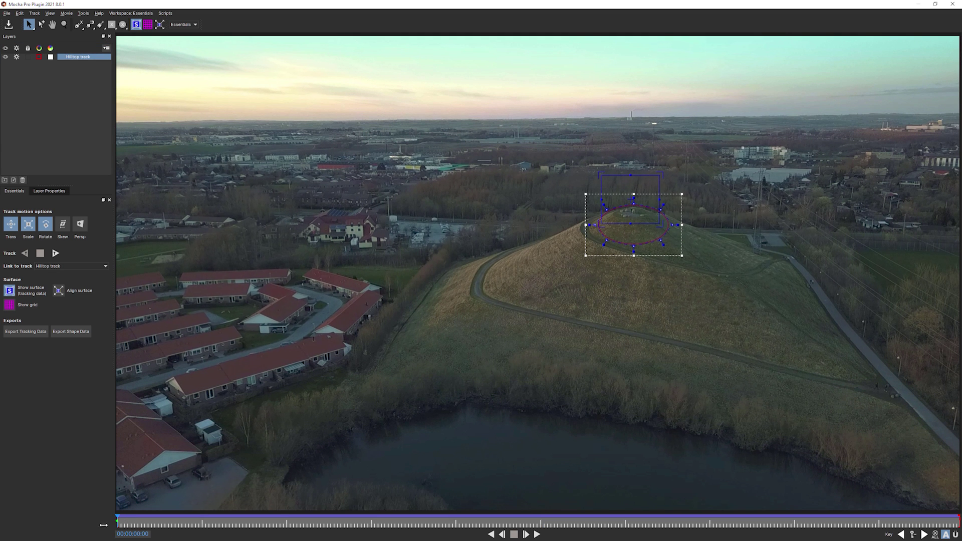
key(t)
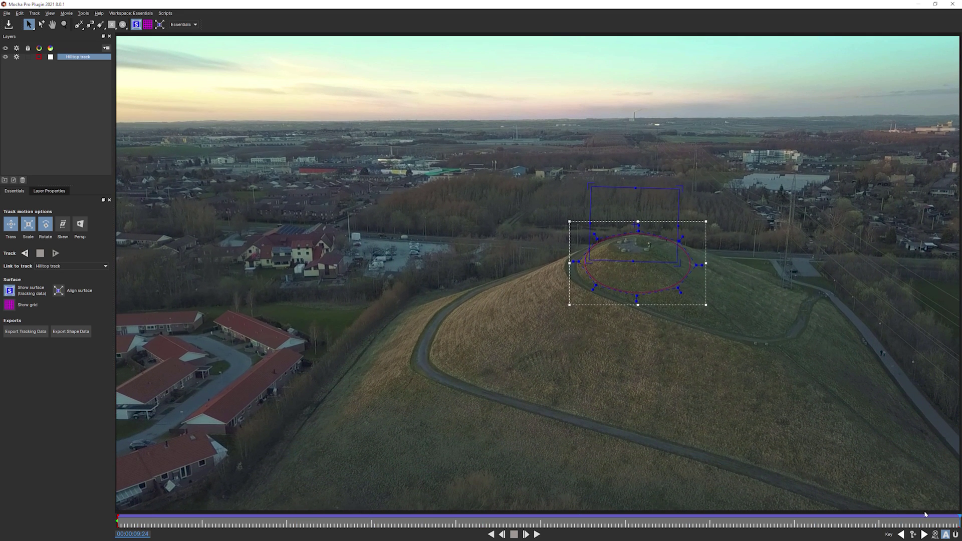
Align the Hilltop surface to fill the frame, save the Mocha project and exit.
click(57, 291)
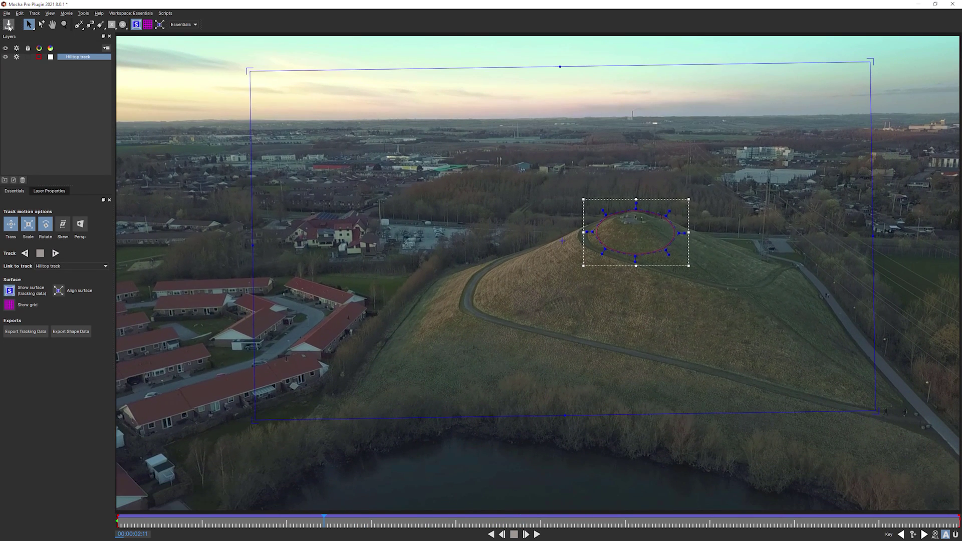
click(9, 22)
click(6, 13)
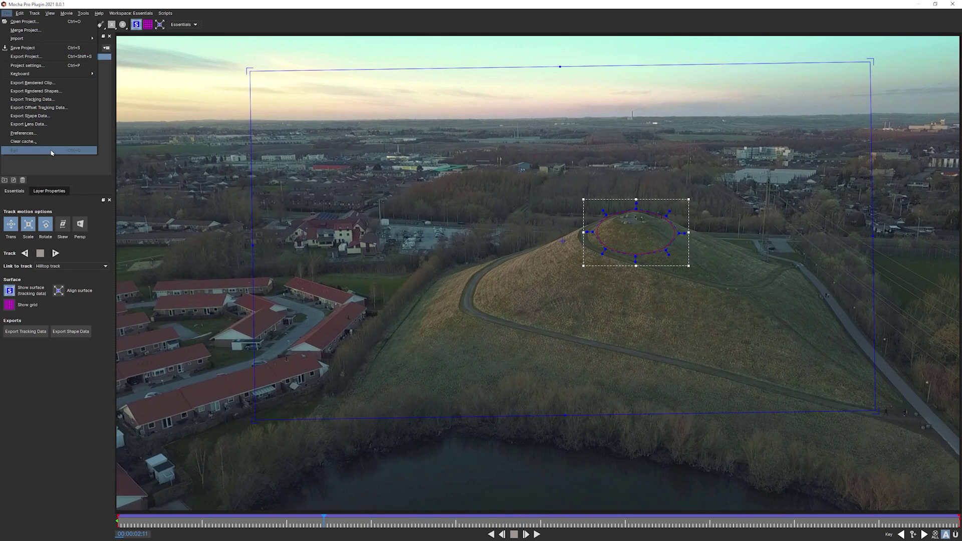
click(75, 152)
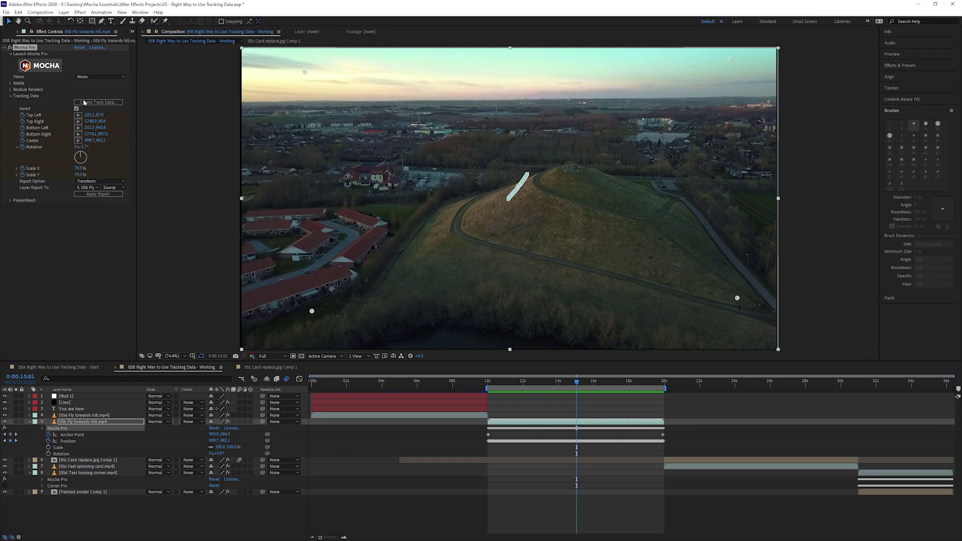
Create track data from the Hilltop track, updating Top Left to -244.2, -47.8.
click(92, 102)
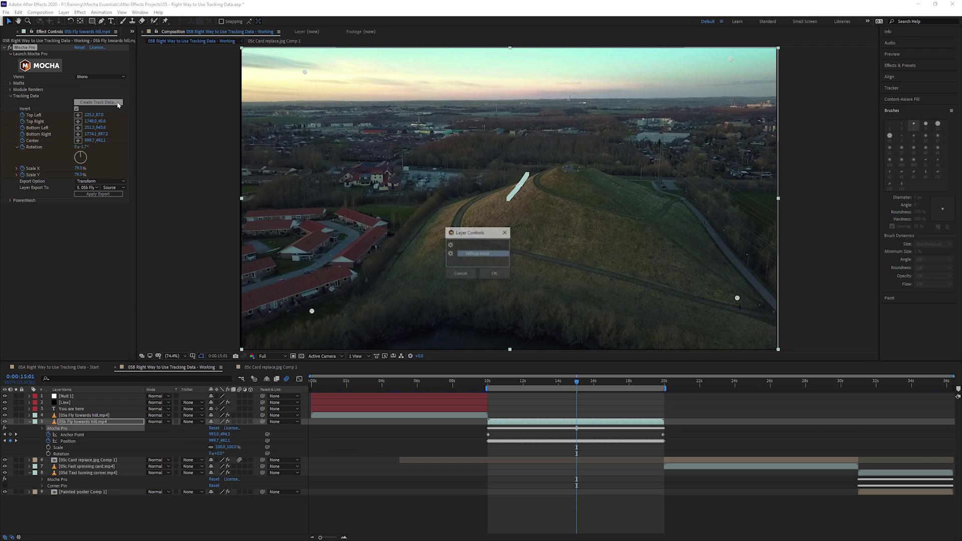
click(495, 274)
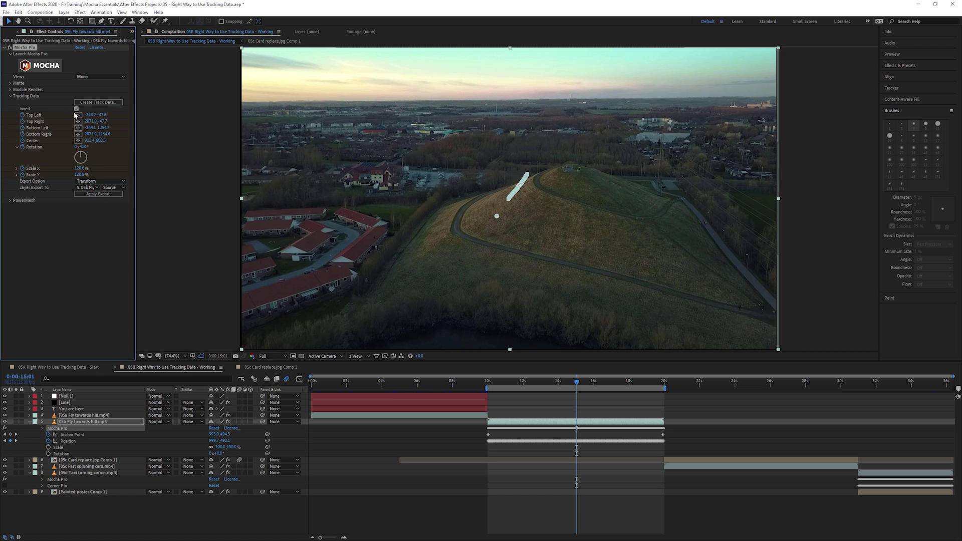
Apply the Hilltop export, reset Anchor Point to 960,540 without keyframes, and preview.
click(98, 195)
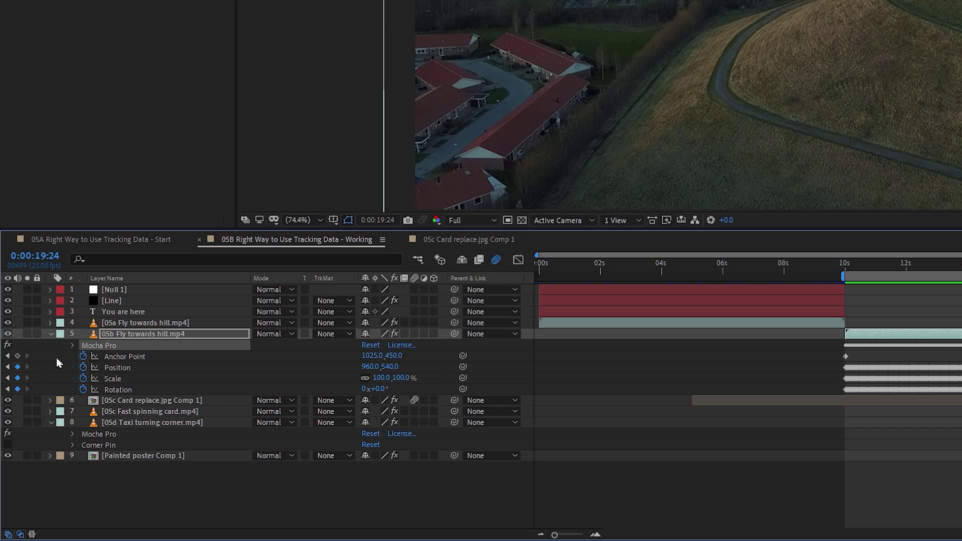
click(83, 356)
right_click(132, 358)
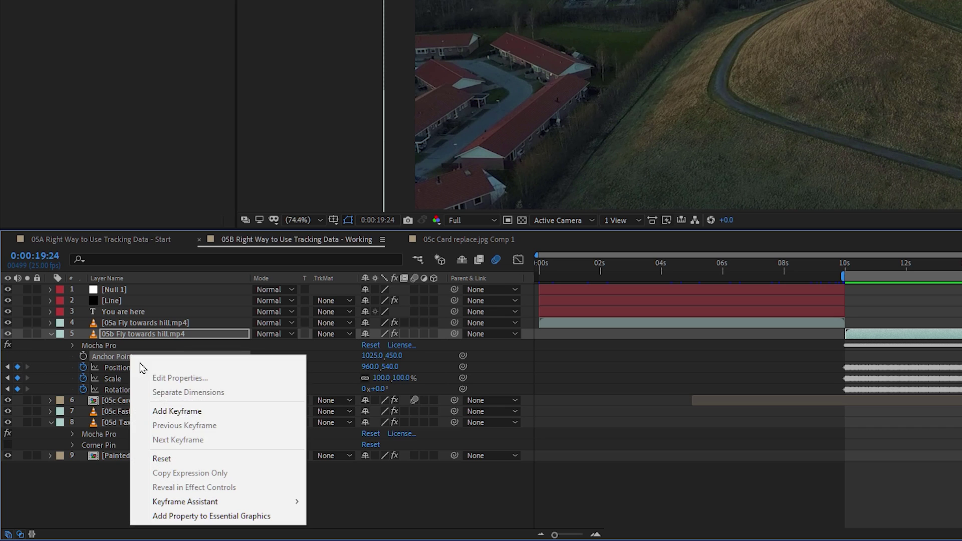
click(186, 464)
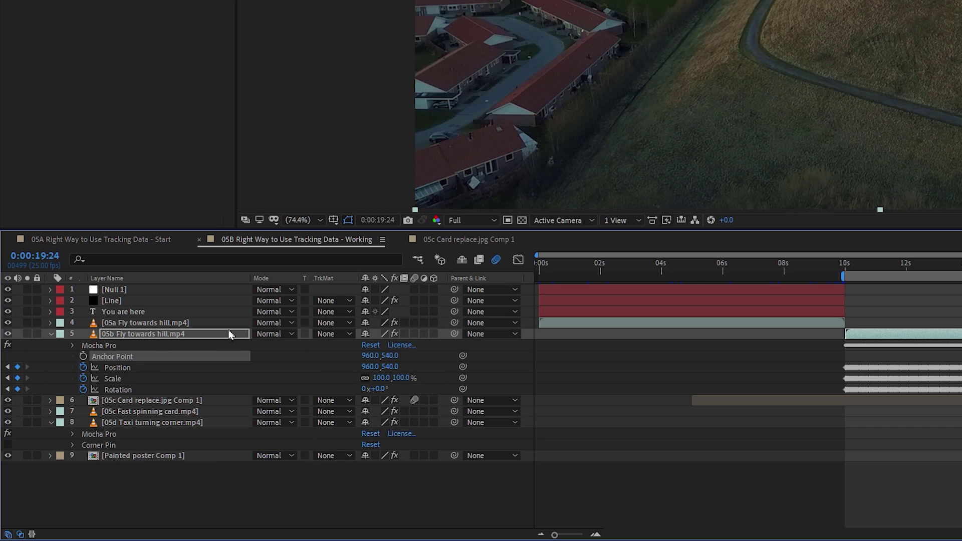
key(space)
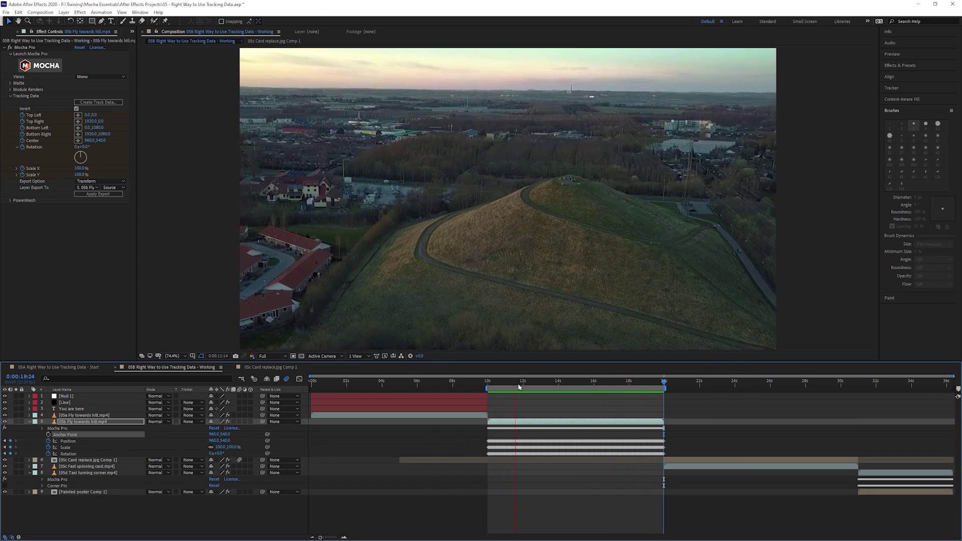
click(565, 382)
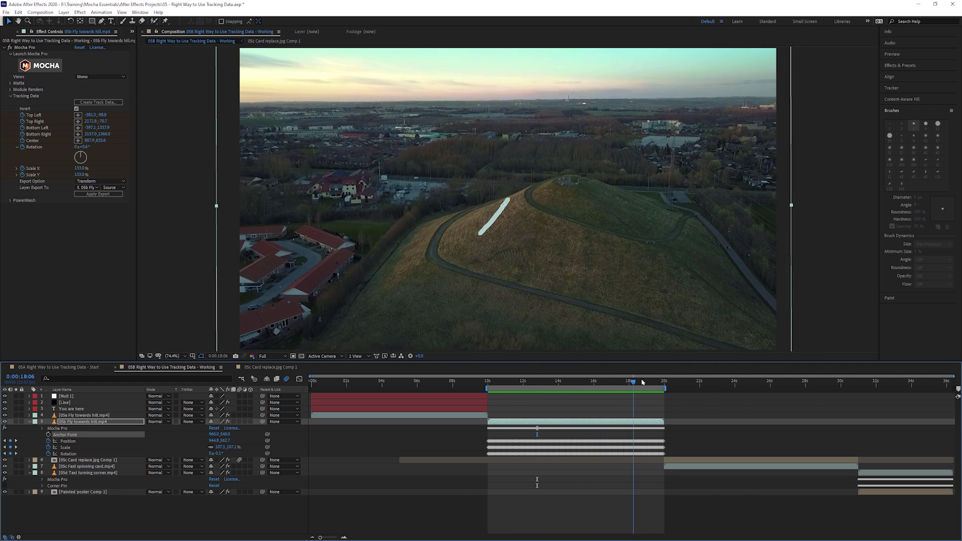
key(Page_Down)
key(space)
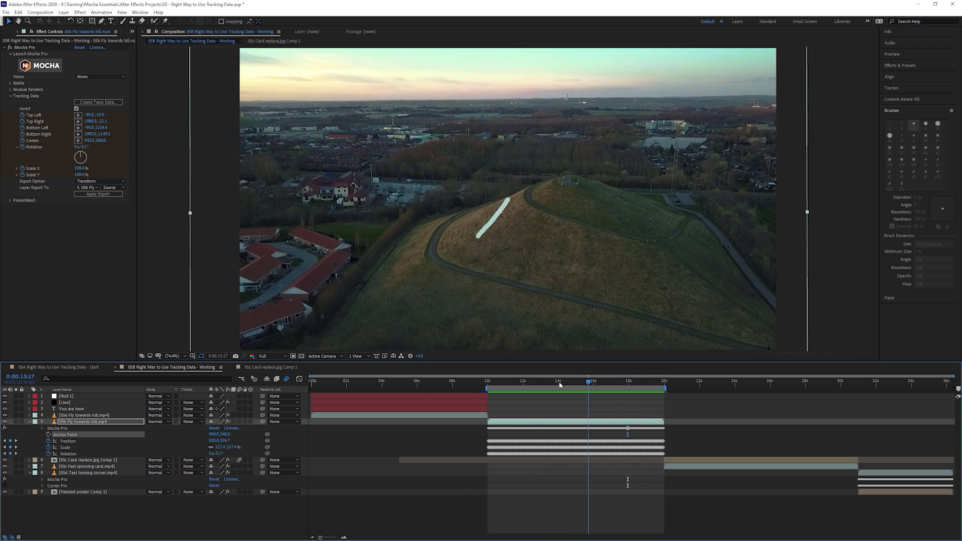
drag(622, 384, 659, 404)
key(space)
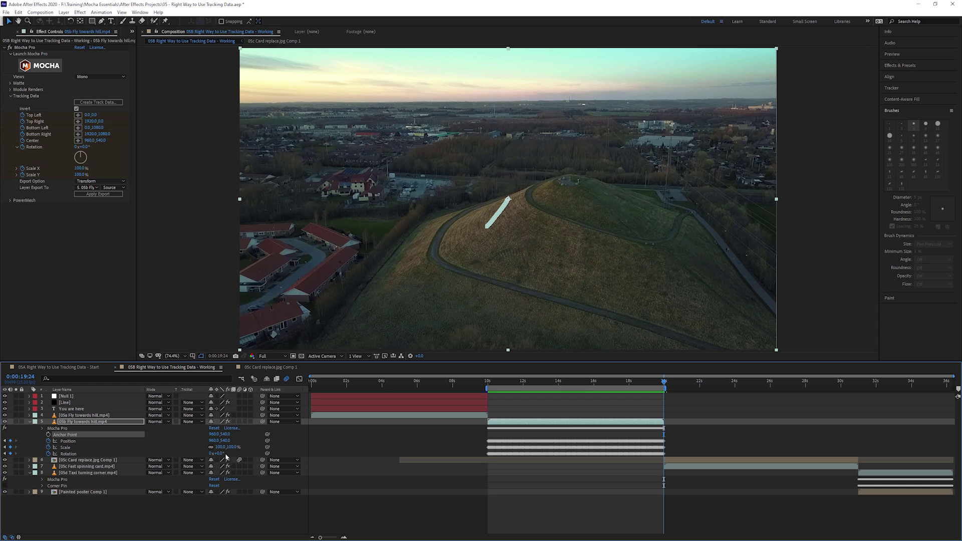
drag(611, 385, 487, 394)
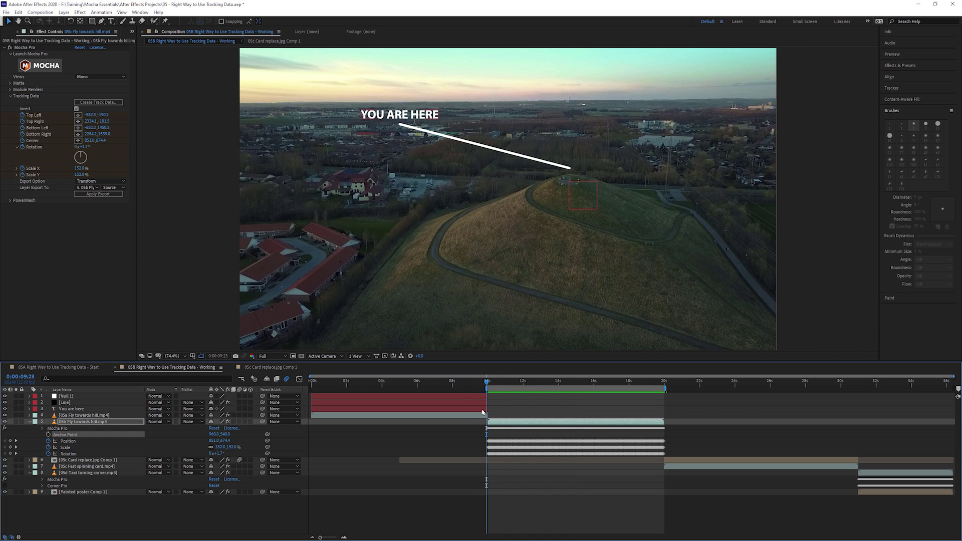
key(Page_Down)
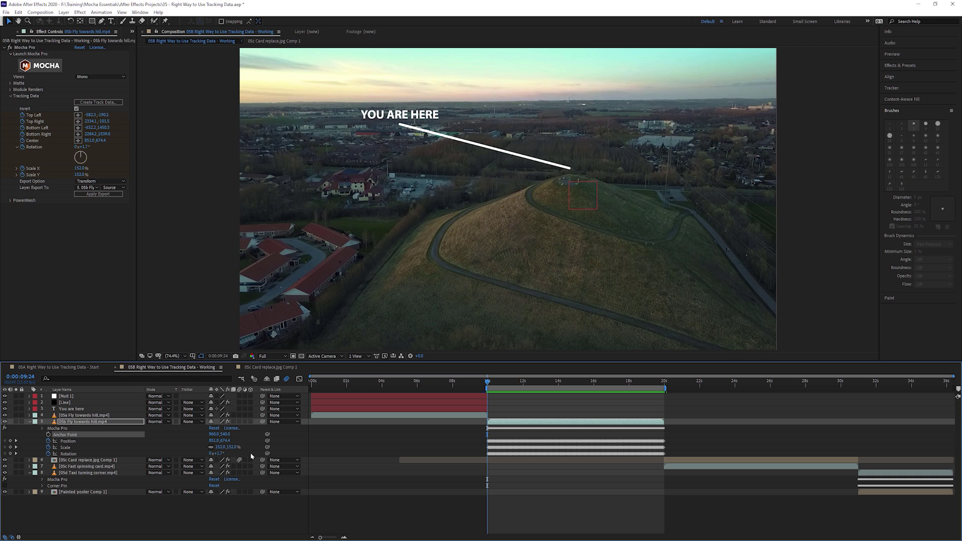
key(Page_Down)
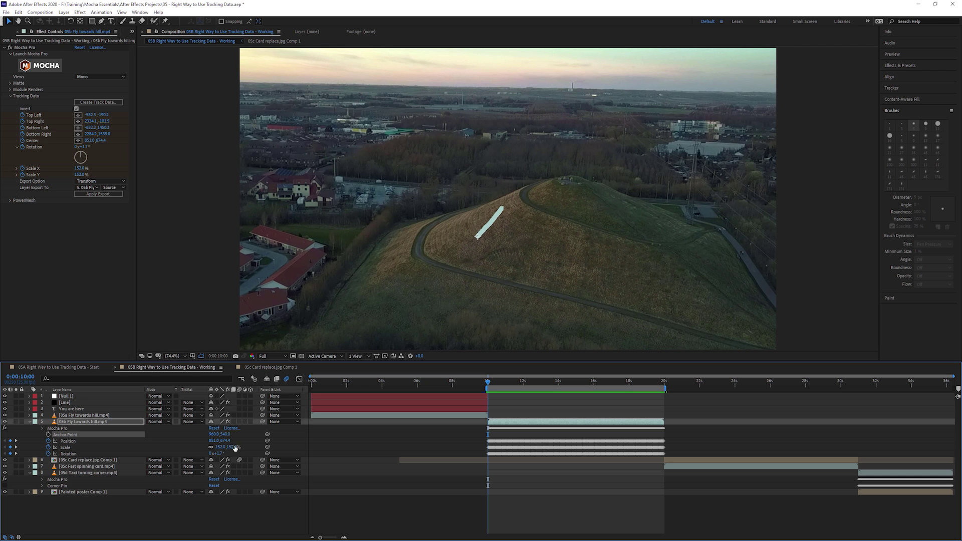
click(664, 386)
drag(664, 383, 555, 384)
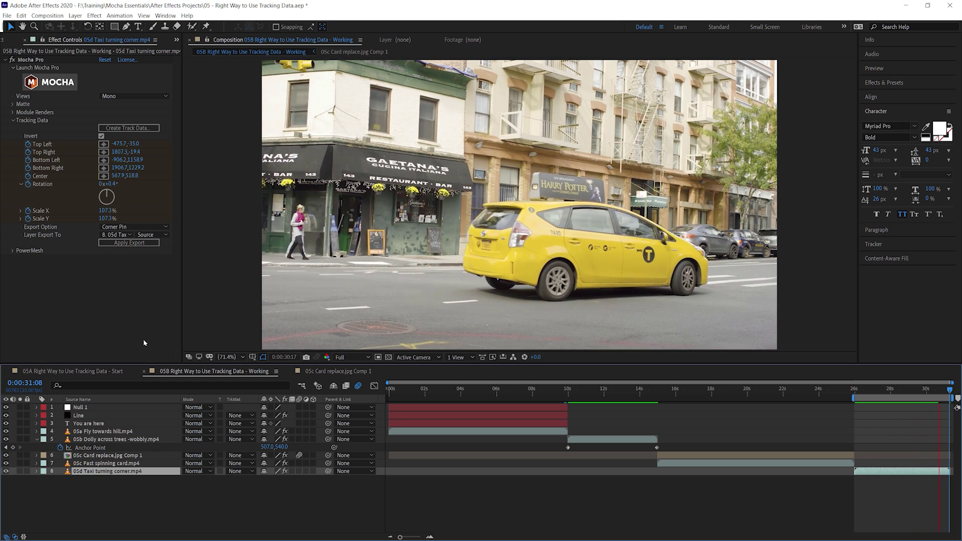
Load the Taxi ad track and apply it as a Corner Pin export to the taxi clip, then preview.
key(space)
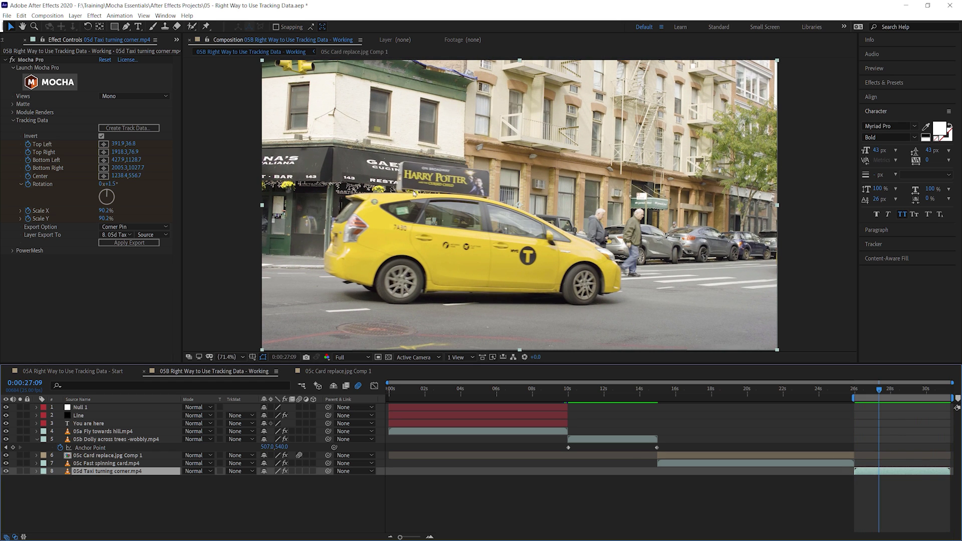
click(128, 128)
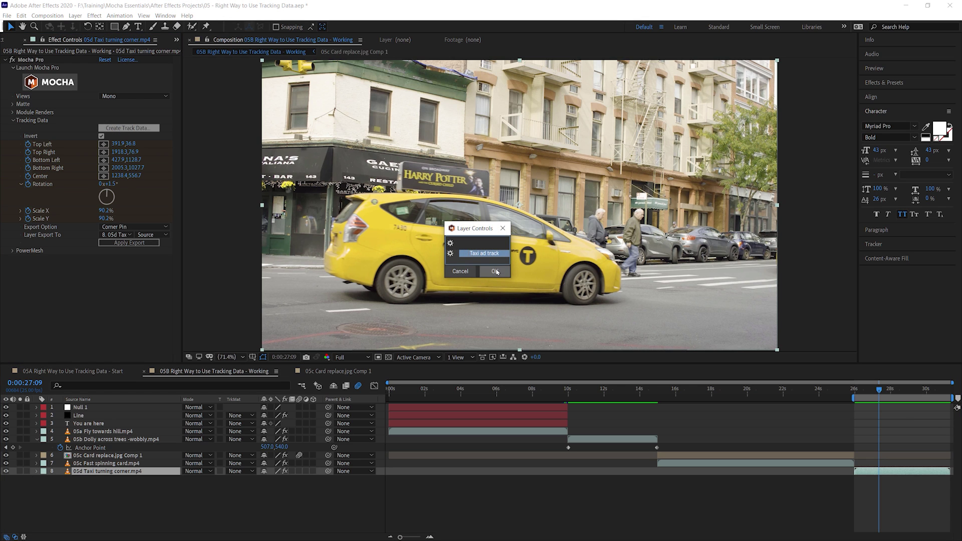
click(495, 271)
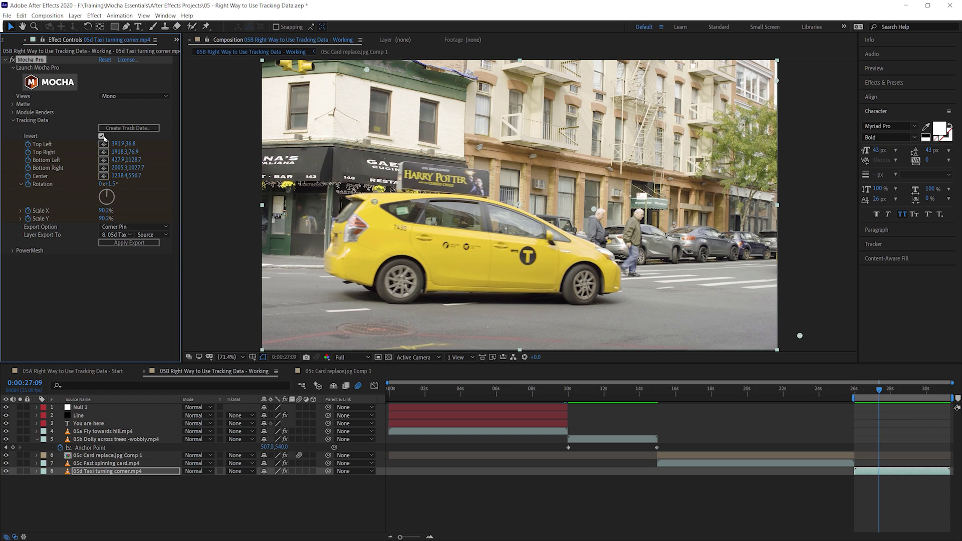
click(134, 229)
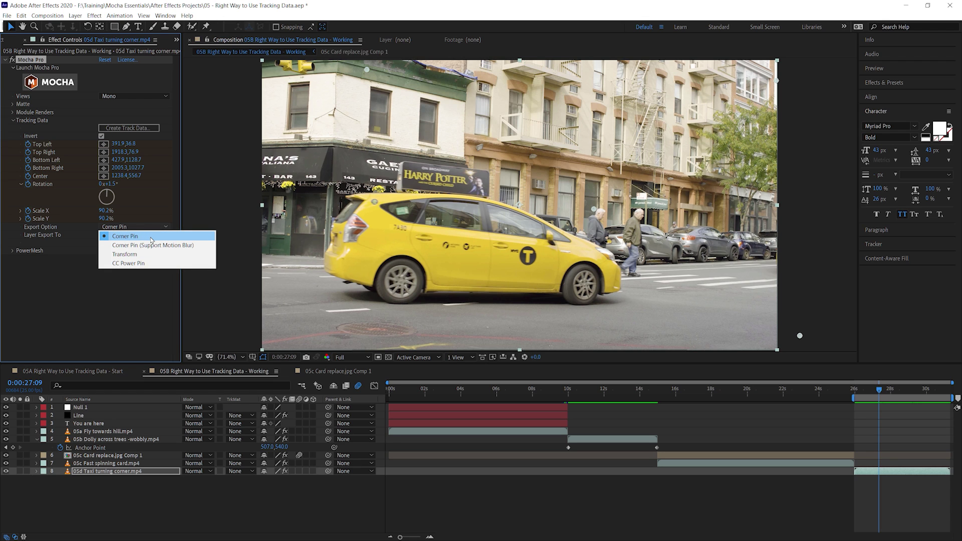
click(152, 239)
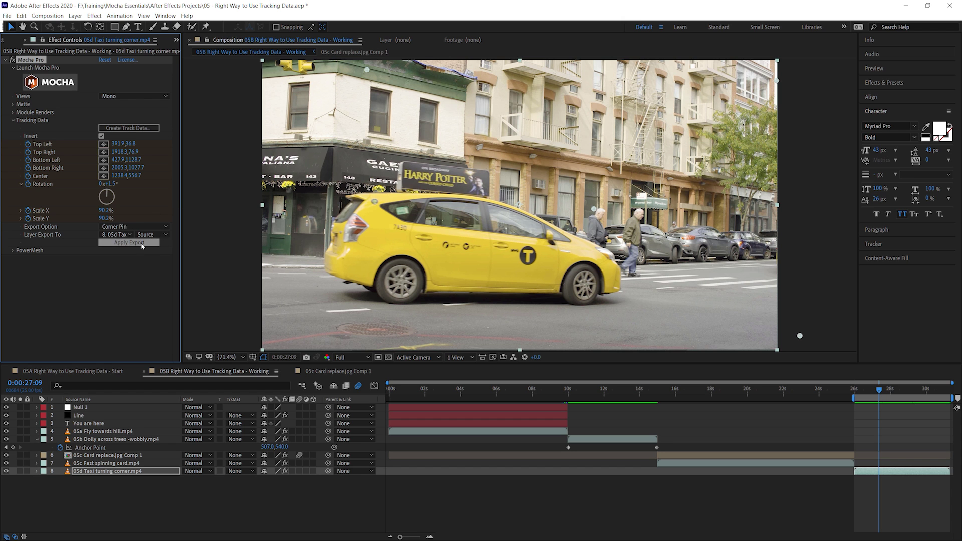
key(space)
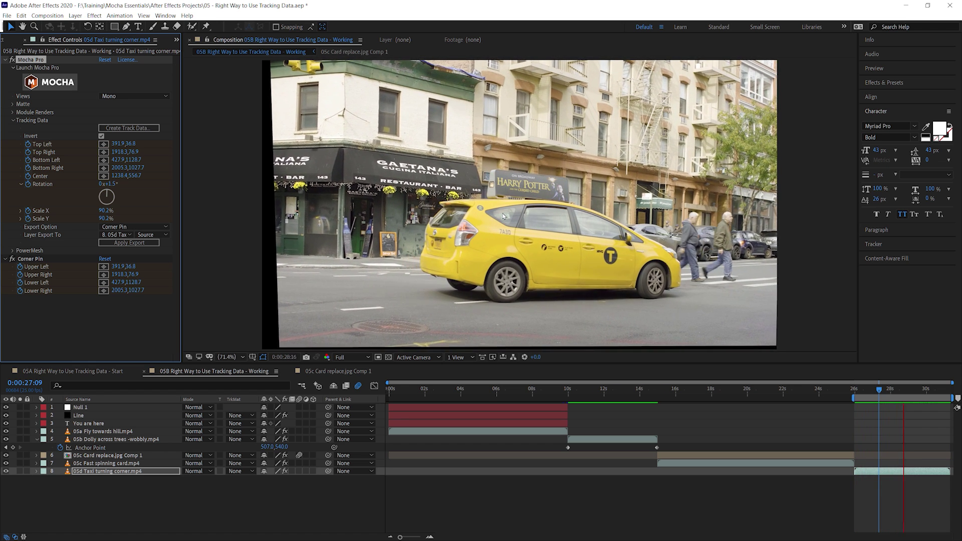
Stop the preview and duplicate the 05d Taxi turning corner.mp4 layer from the Edit menu.
key(space)
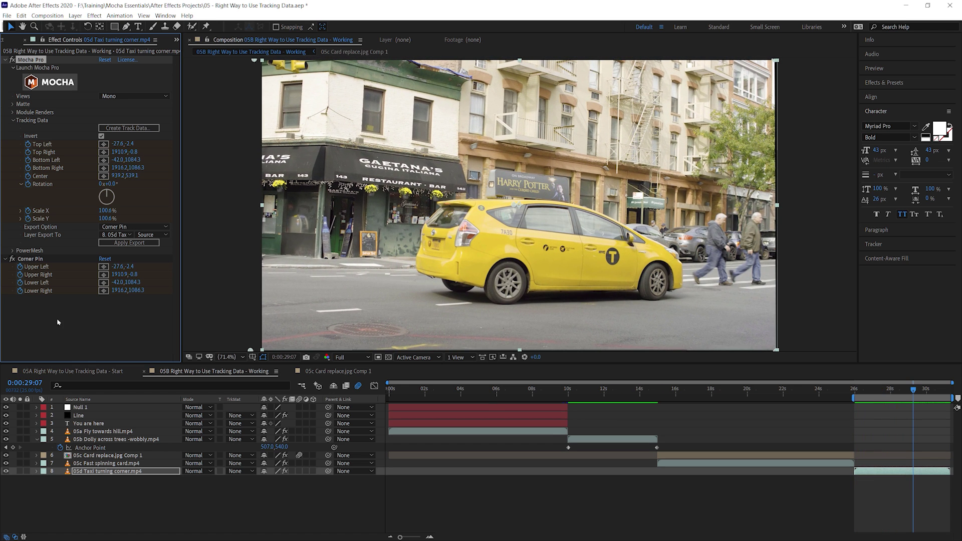
click(108, 471)
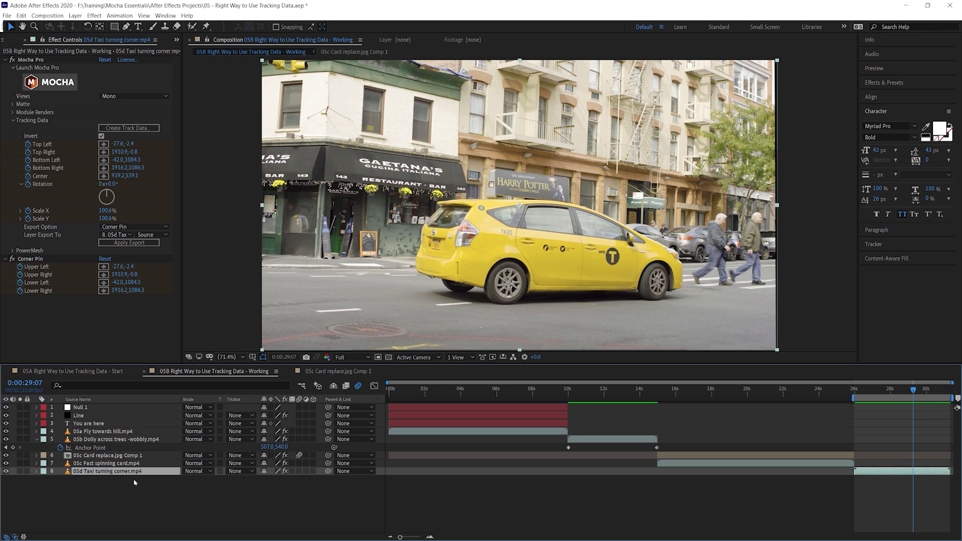
click(25, 16)
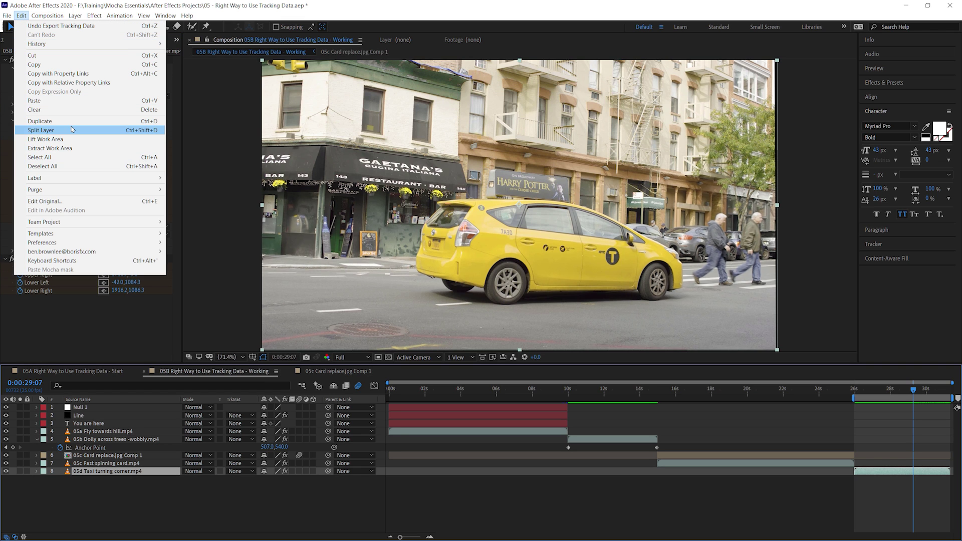
click(86, 122)
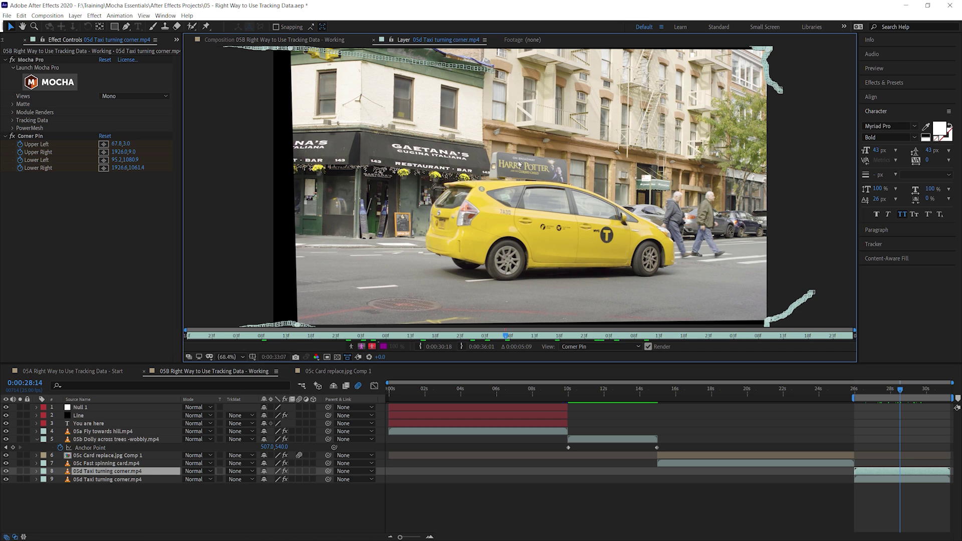
Zoom in on the rooftop sign in the taxi layer viewer, keeping its View set to Corner Pin.
scroll(523, 191, up, 3)
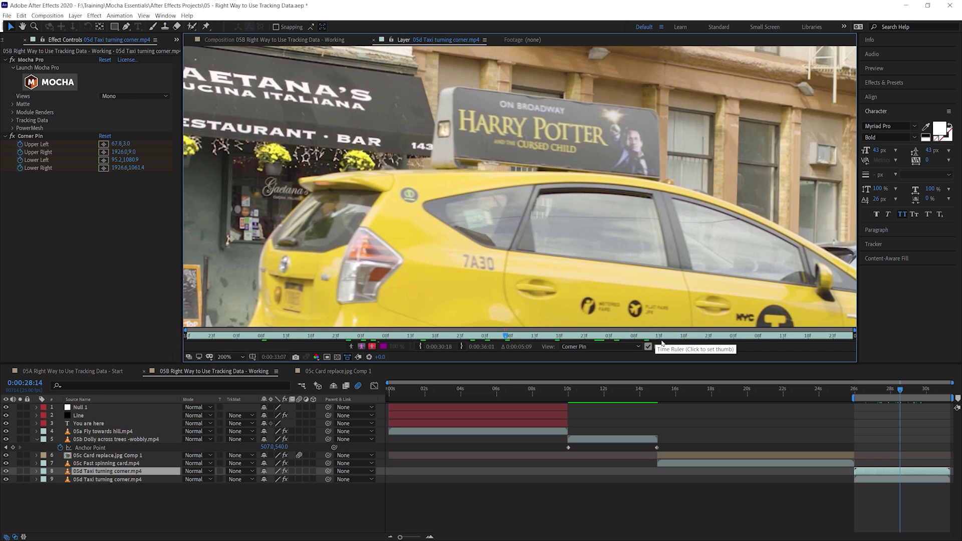
click(622, 346)
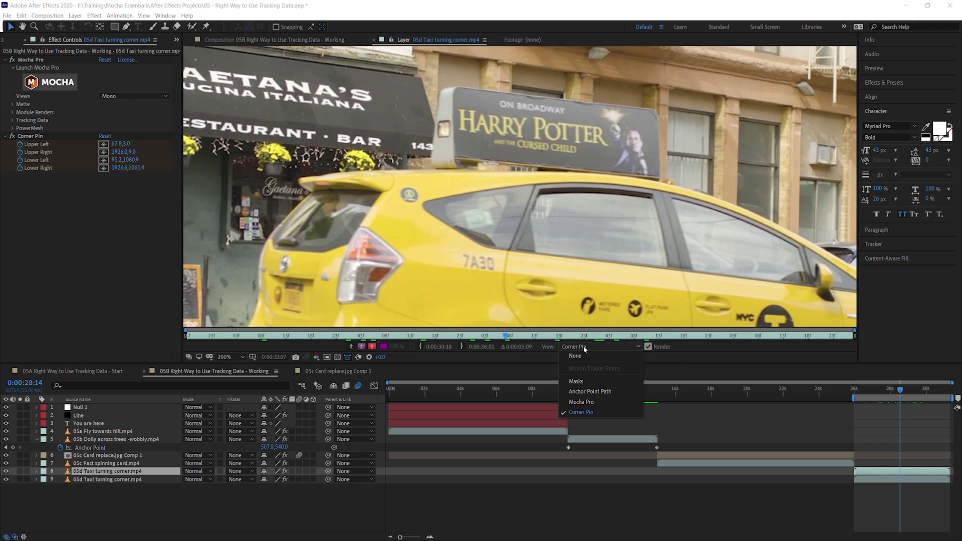
click(607, 415)
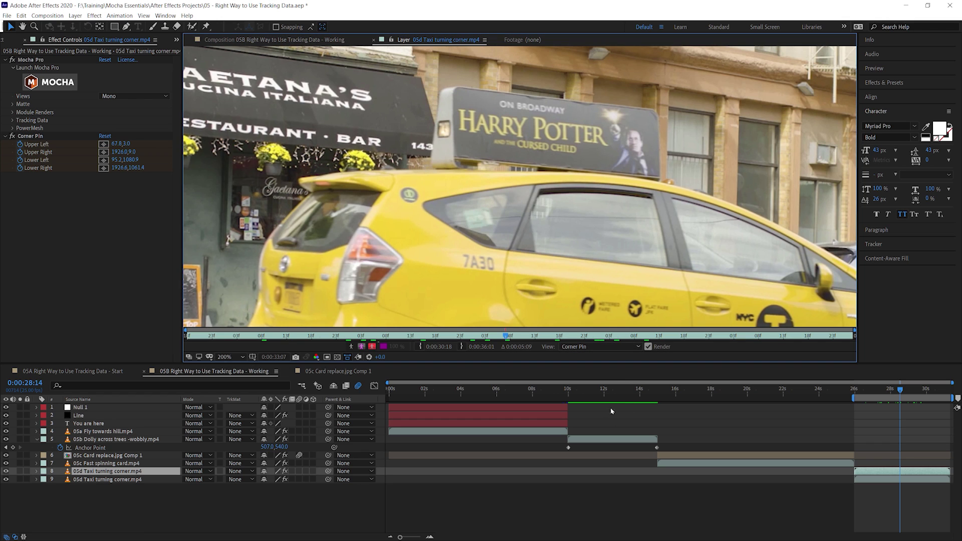
click(587, 347)
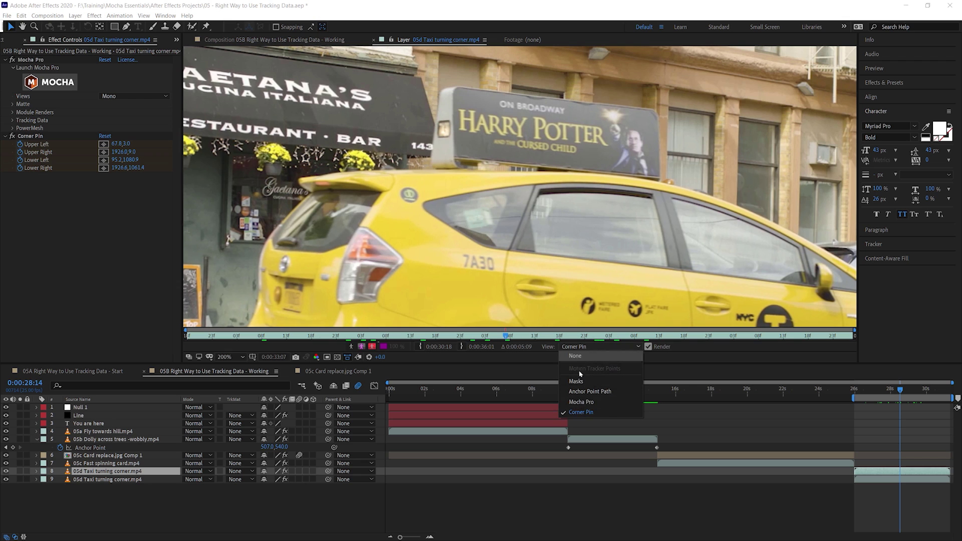
click(606, 415)
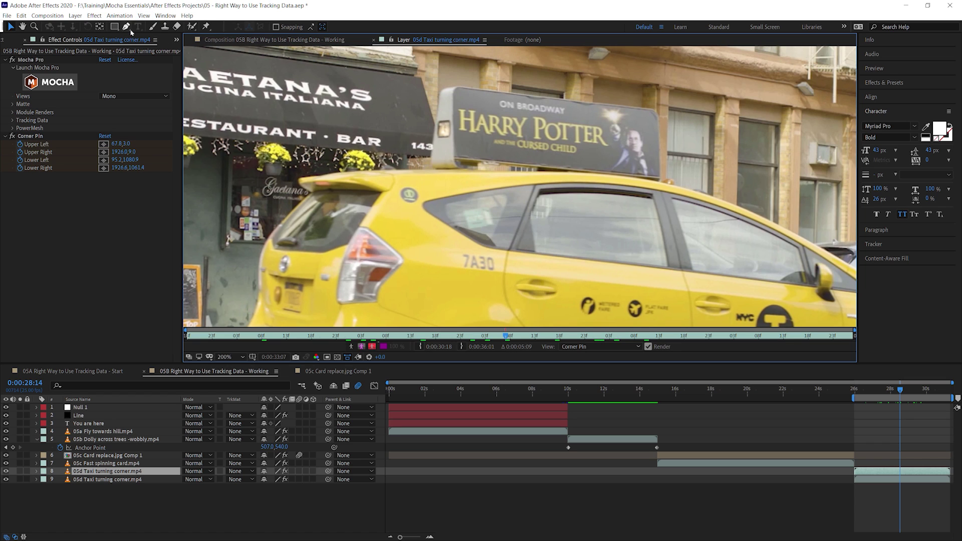
Paint green Hard Round 5 px strokes over the H of Harry and across CURSED CHILD.
click(155, 27)
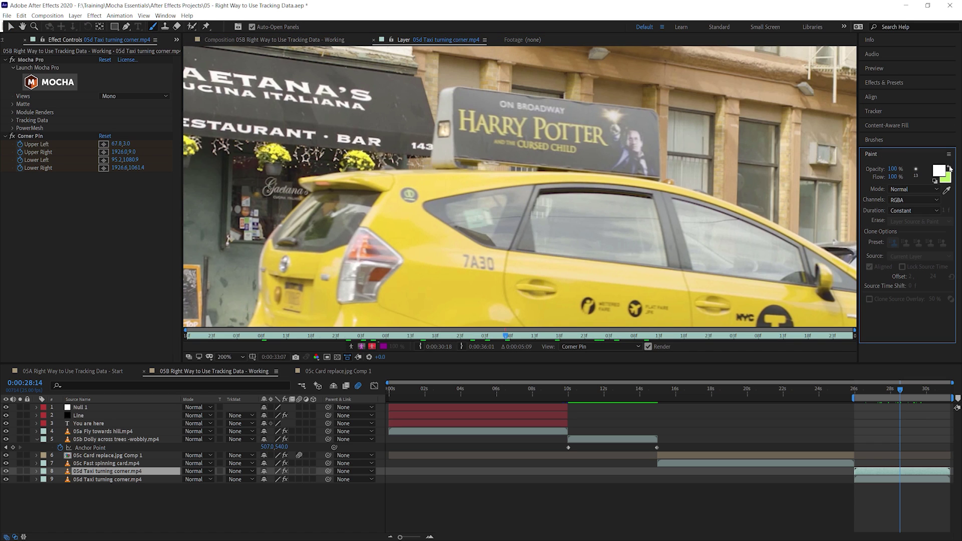
click(948, 170)
click(875, 139)
click(902, 159)
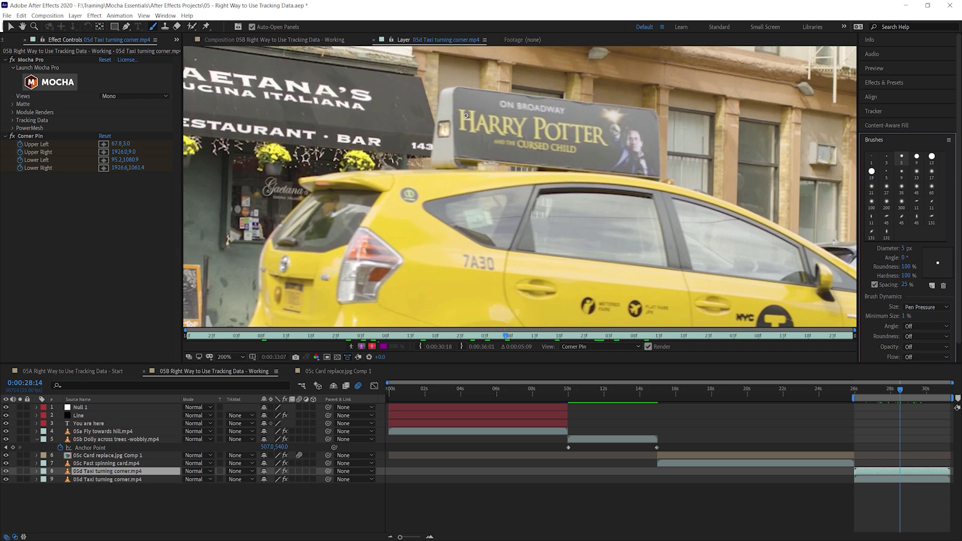
mouse_move(463, 111)
mouse_down()
mouse_move(464, 133)
mouse_move(475, 115)
mouse_move(461, 134)
mouse_up()
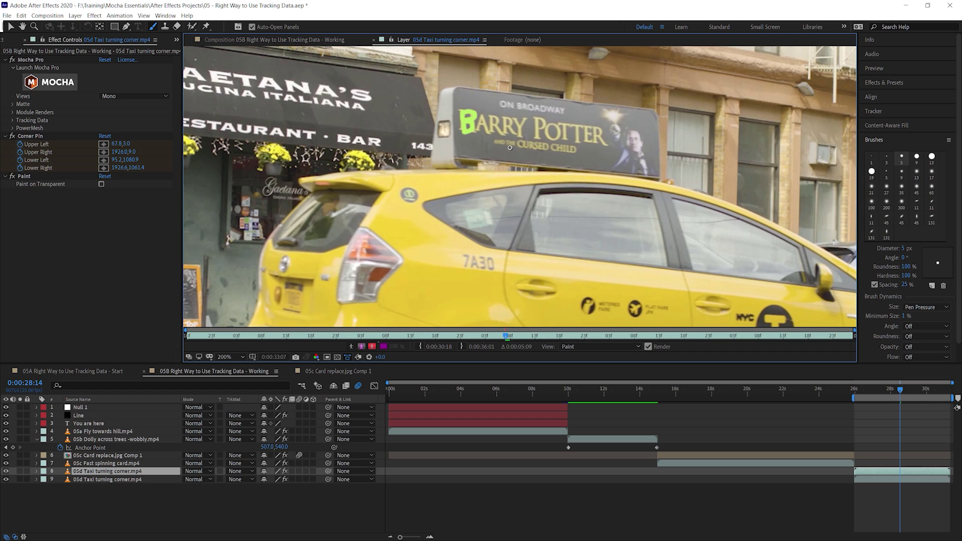
drag(497, 143, 581, 148)
Move the start of Brush strokes 1–3 back to about 26 seconds on the taxi layer.
click(37, 471)
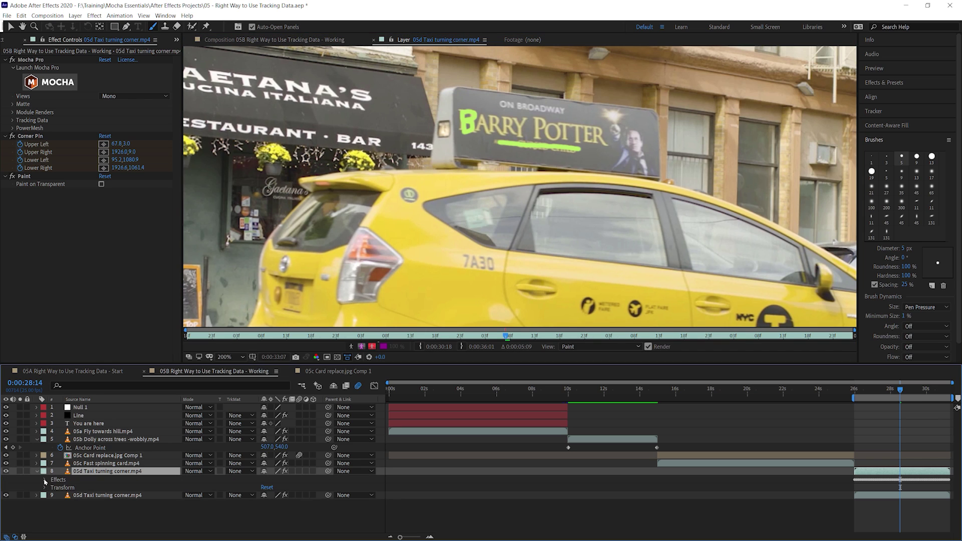
click(53, 505)
scroll(312, 488, down, 1)
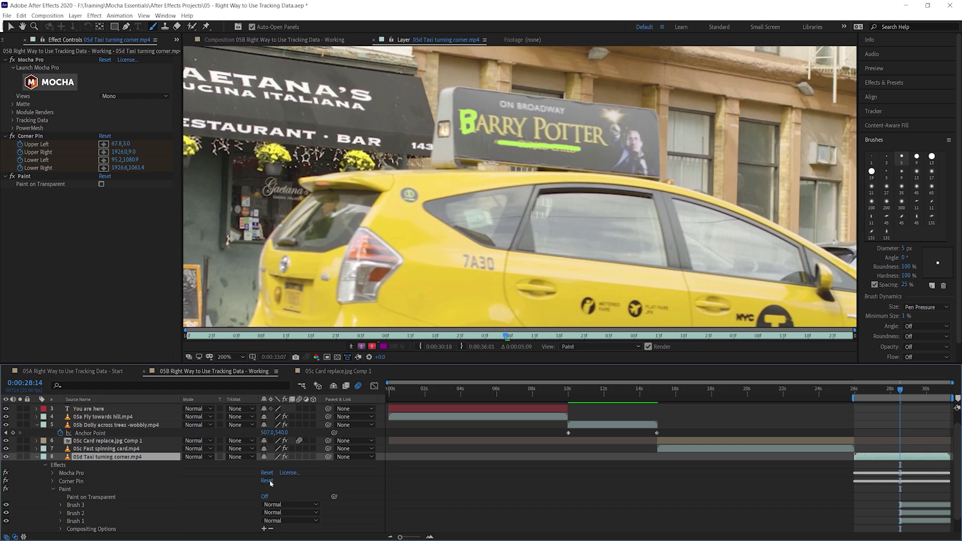
click(75, 505)
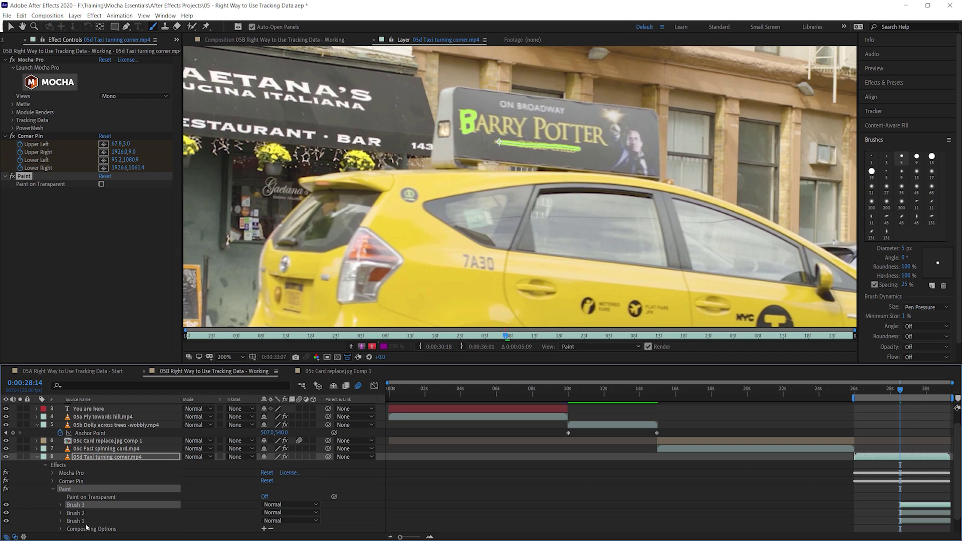
shift+click(75, 521)
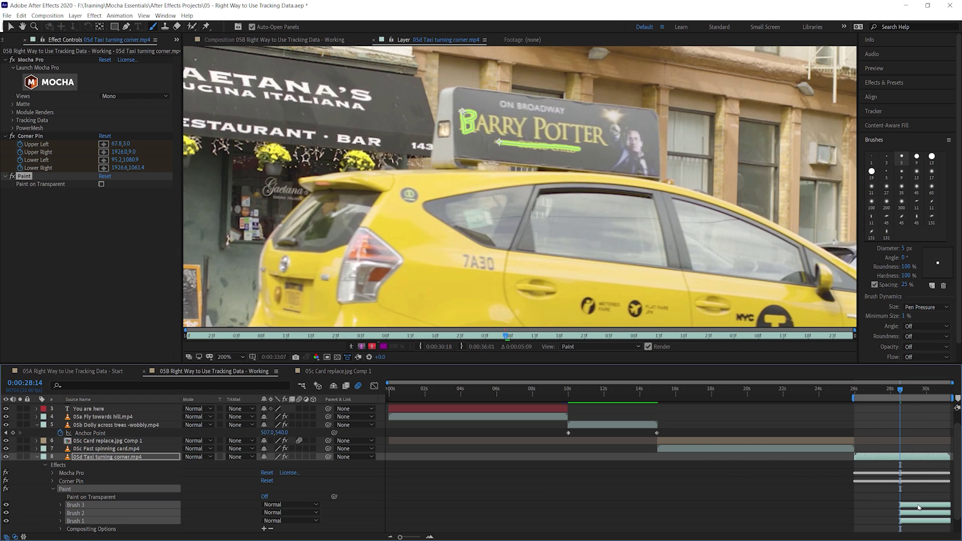
drag(897, 504, 853, 513)
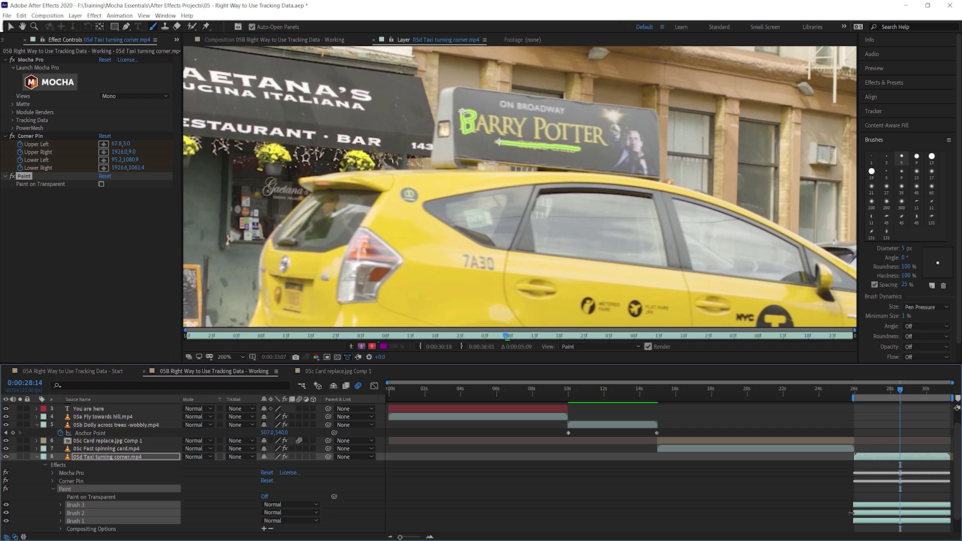
click(37, 457)
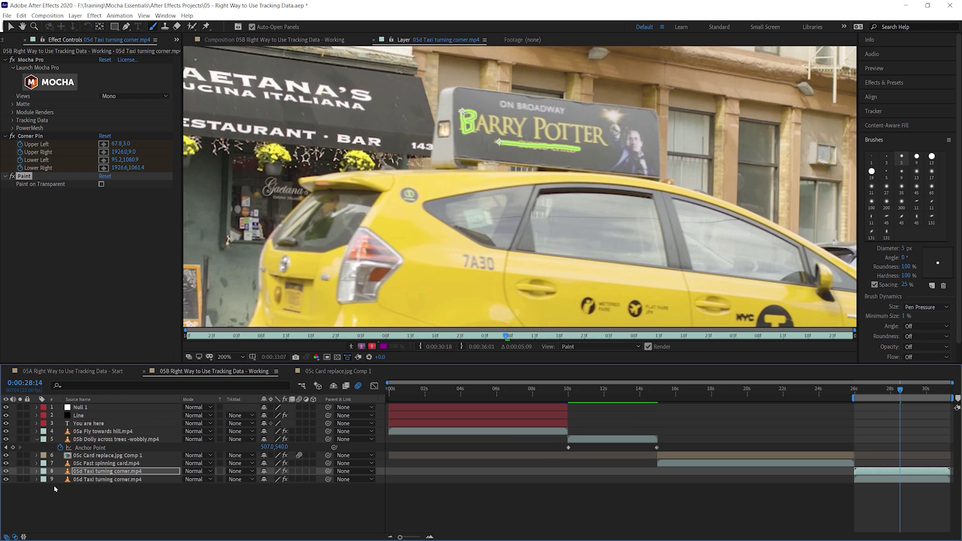
Scrub the neighbouring frames to confirm the green strokes stay on the sign.
mouse_move(890, 392)
mouse_down()
mouse_move(859, 392)
mouse_move(925, 389)
mouse_move(866, 387)
mouse_up()
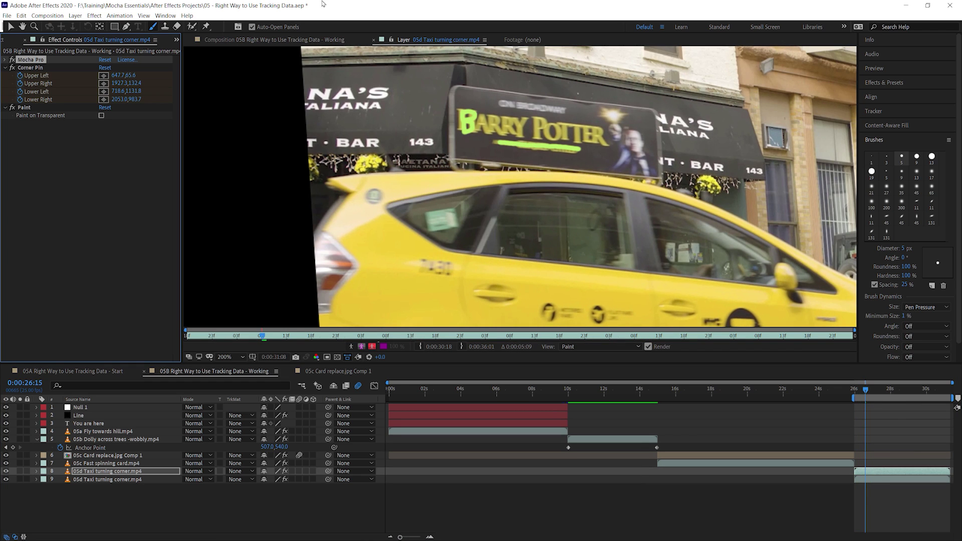
Rename layer 8 to 'Painted poster' and enable Paint on Transparent in its Paint effect.
click(287, 40)
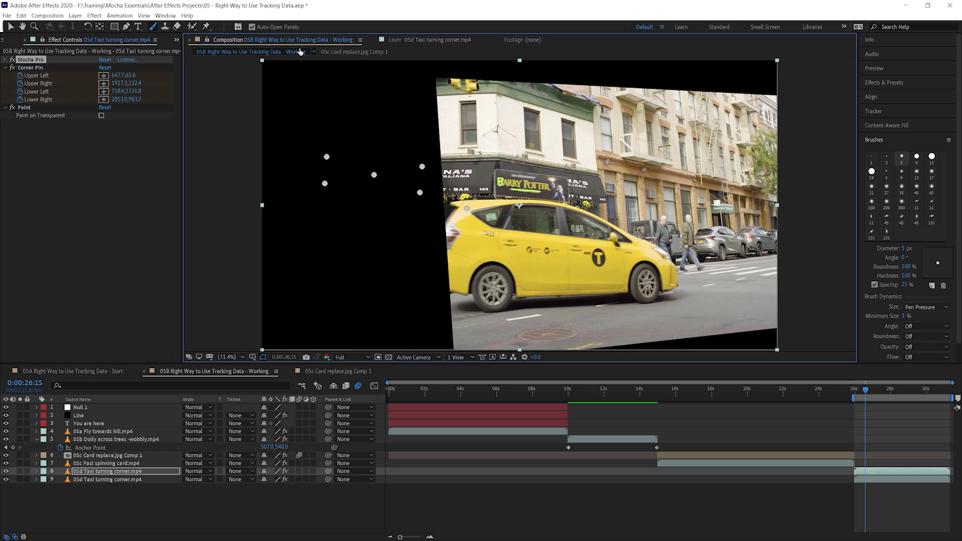
click(176, 500)
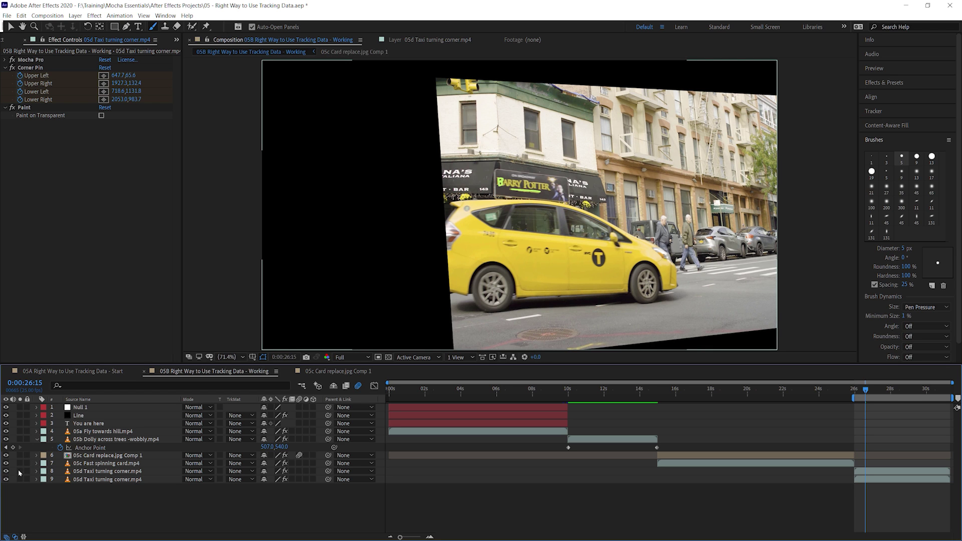
click(114, 475)
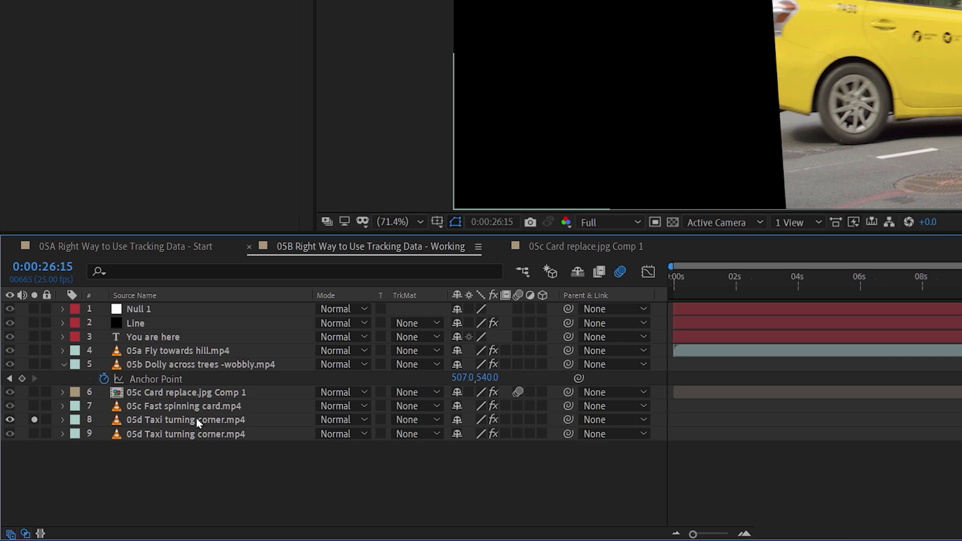
key(Return)
text(Painted )
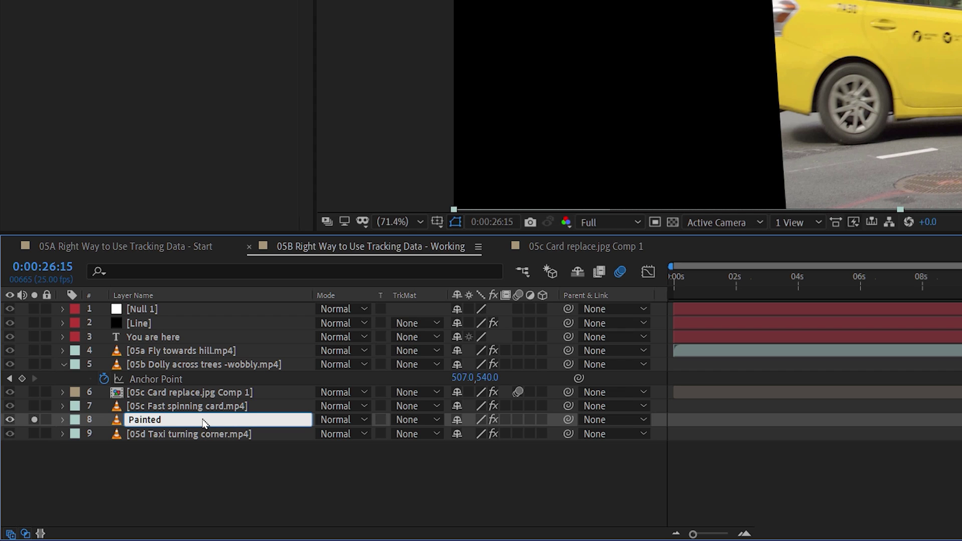
text(poster)
key(Return)
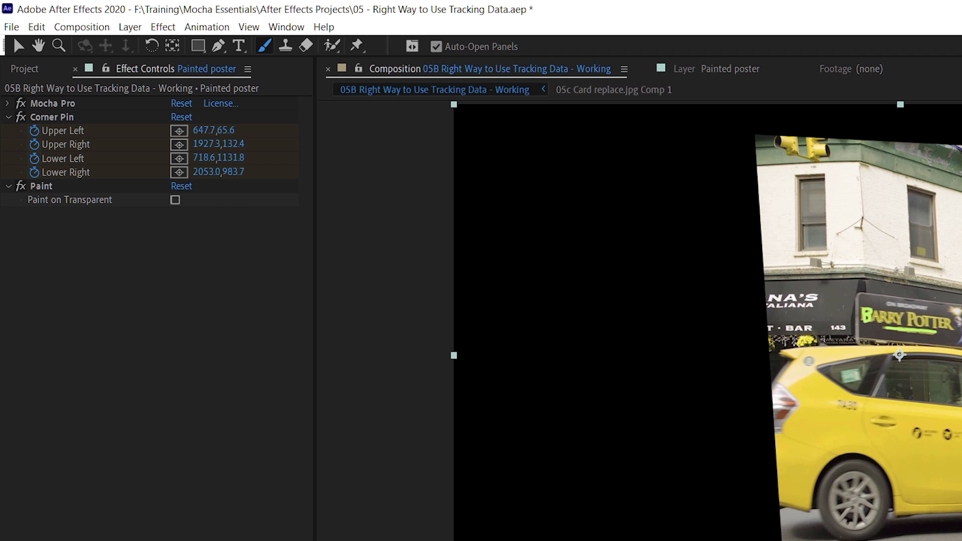
click(175, 200)
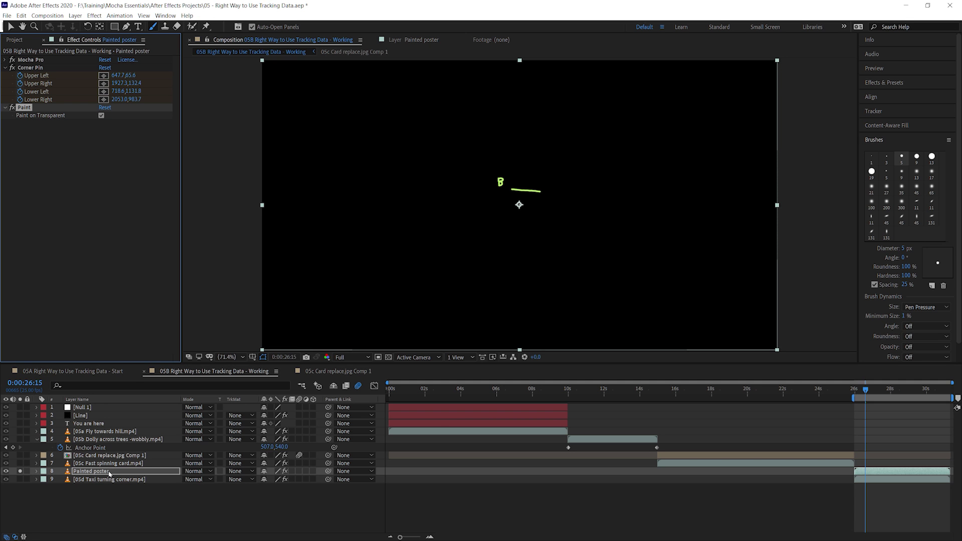
Pre-compose Painted poster as Painted poster Comp 1 with adjusted duration, without opening the new comp.
right_click(110, 471)
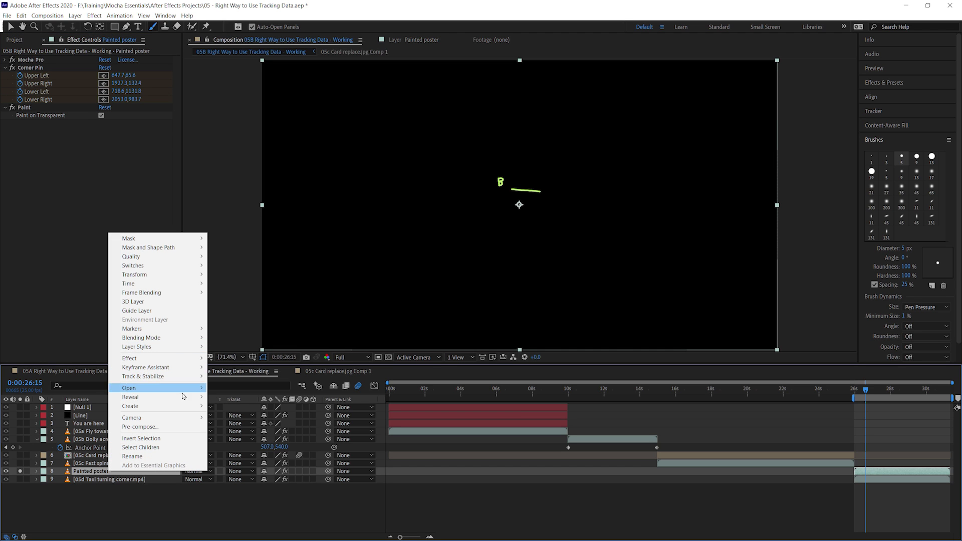
click(188, 430)
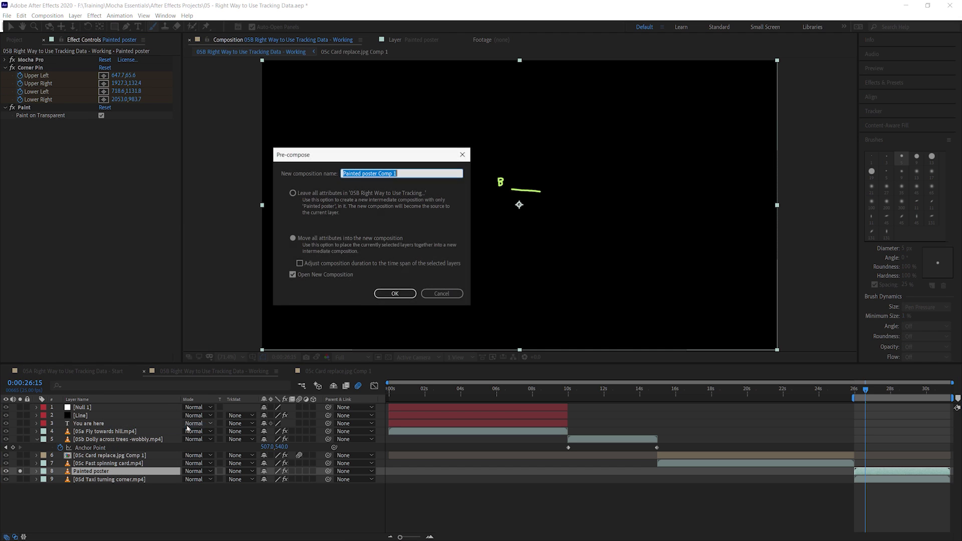
click(300, 263)
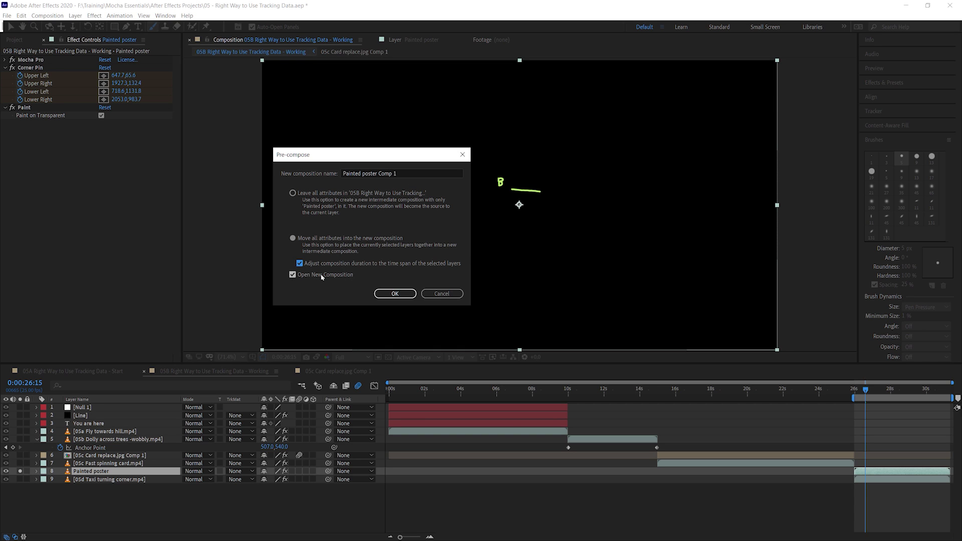
click(300, 275)
click(396, 293)
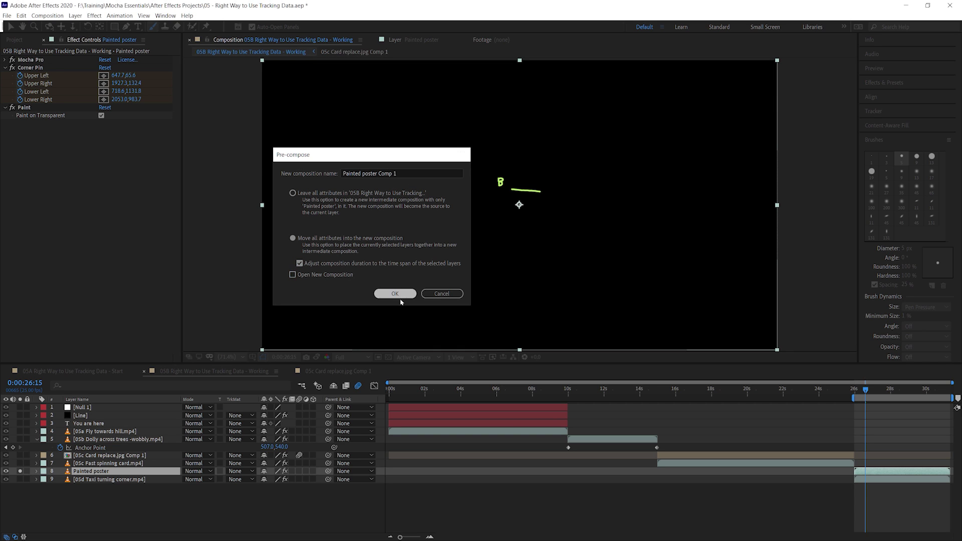
At 0:00:28:05, untick Invert on the taxi layer's Mocha Pro data and launch Mocha Pro.
click(877, 391)
key(space)
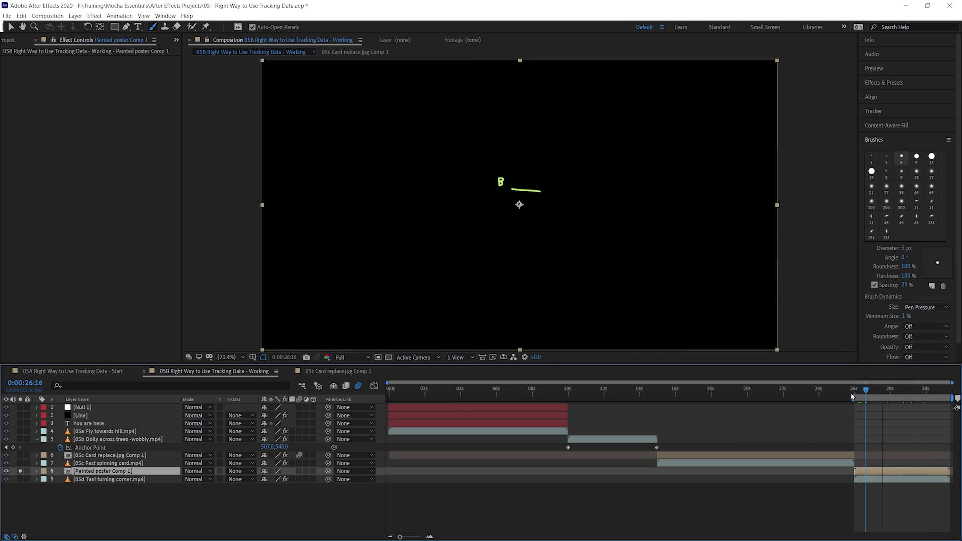
click(893, 394)
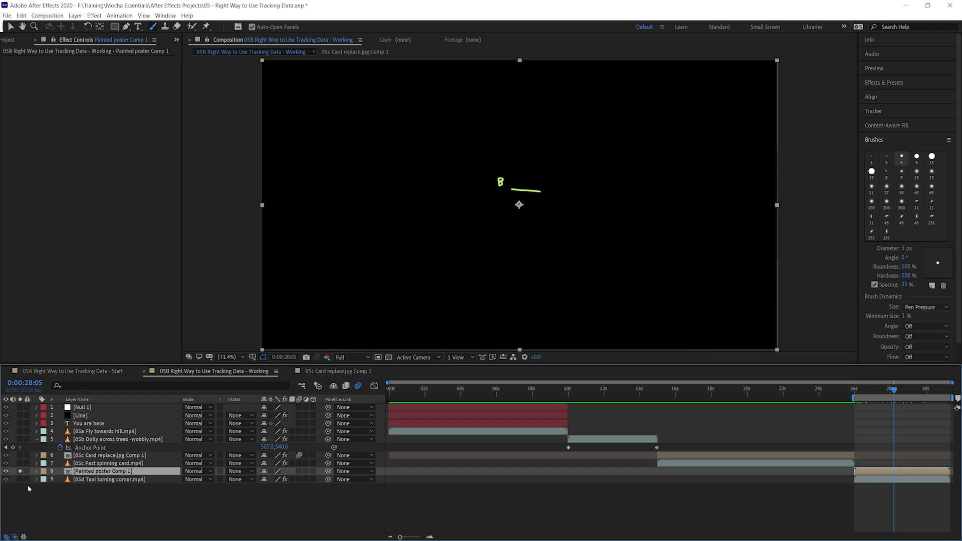
click(74, 480)
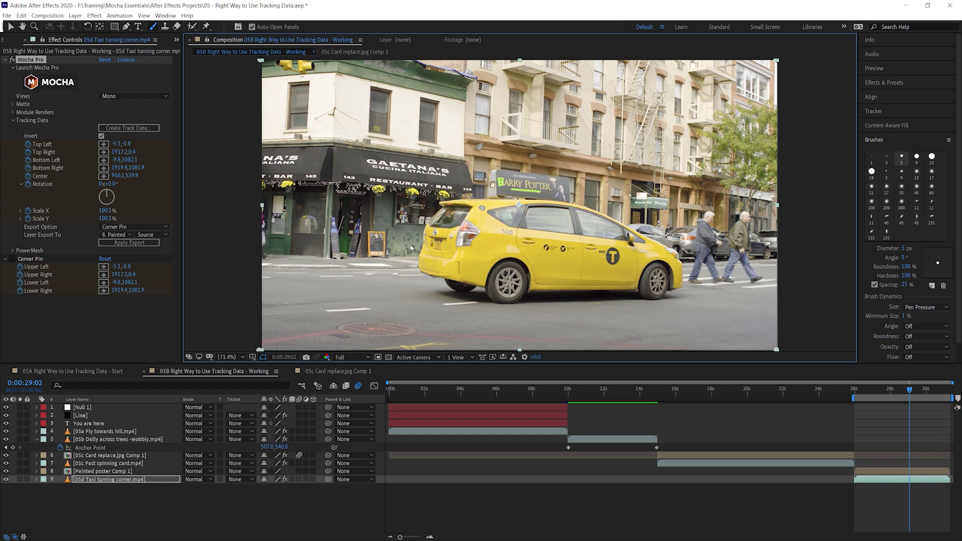
click(102, 136)
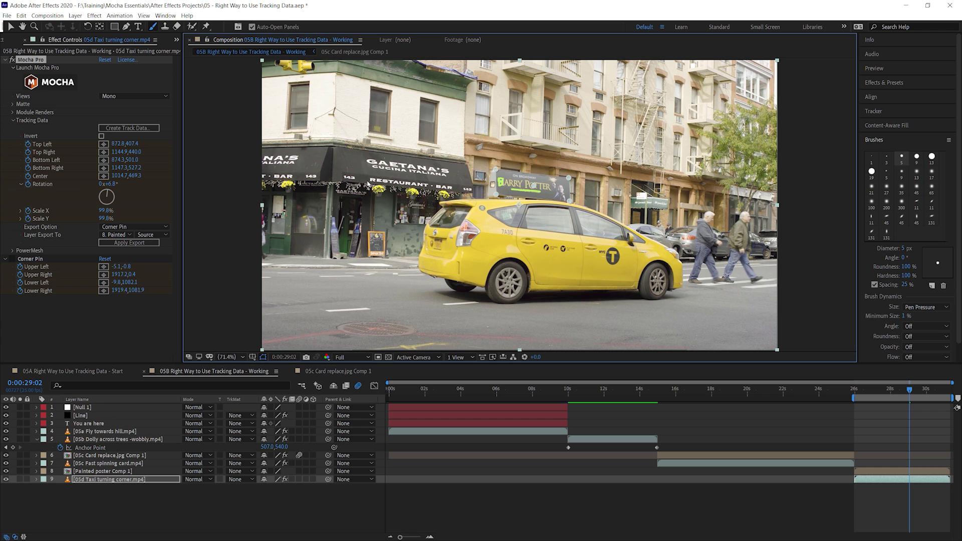
click(64, 86)
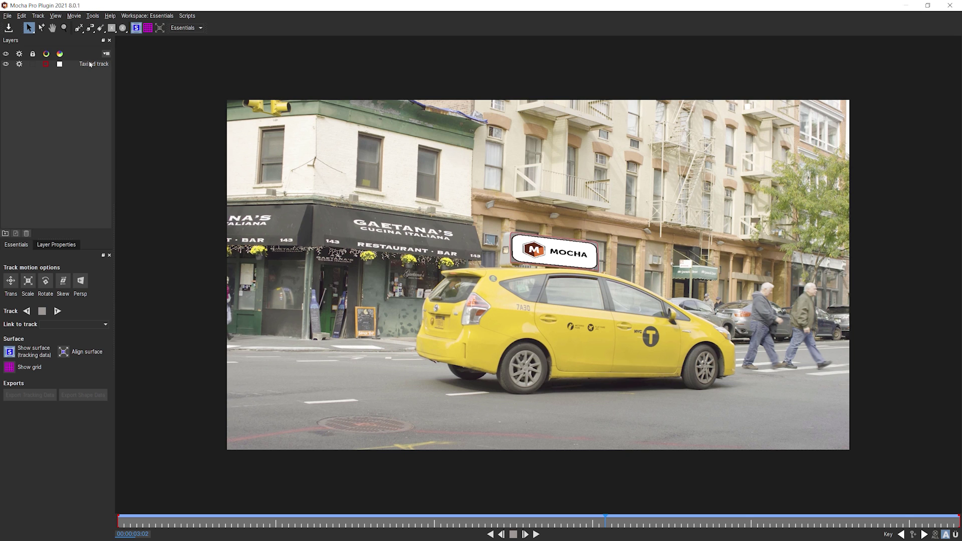
Duplicate Taxi ad track, disable tracking on the copy, align its surface, check it, and exit Mocha.
click(76, 66)
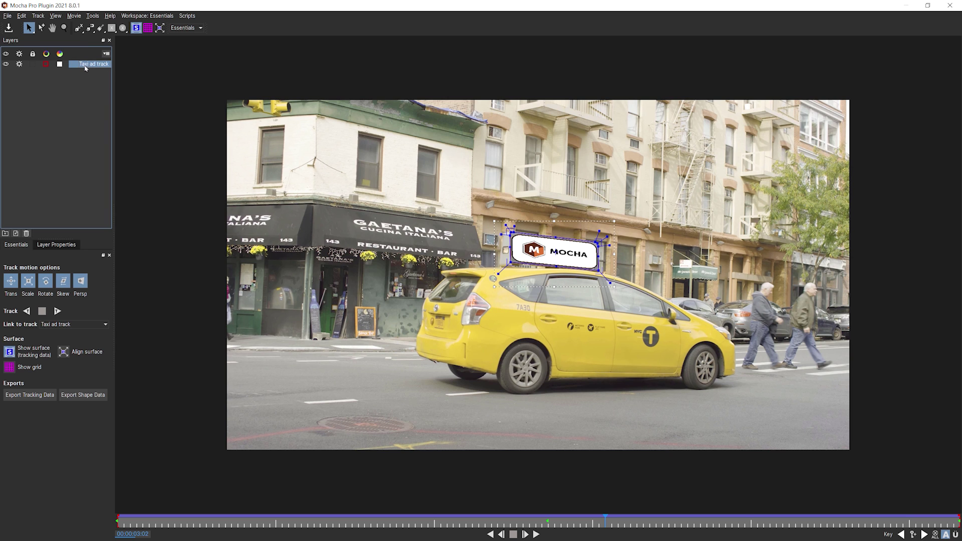
click(16, 235)
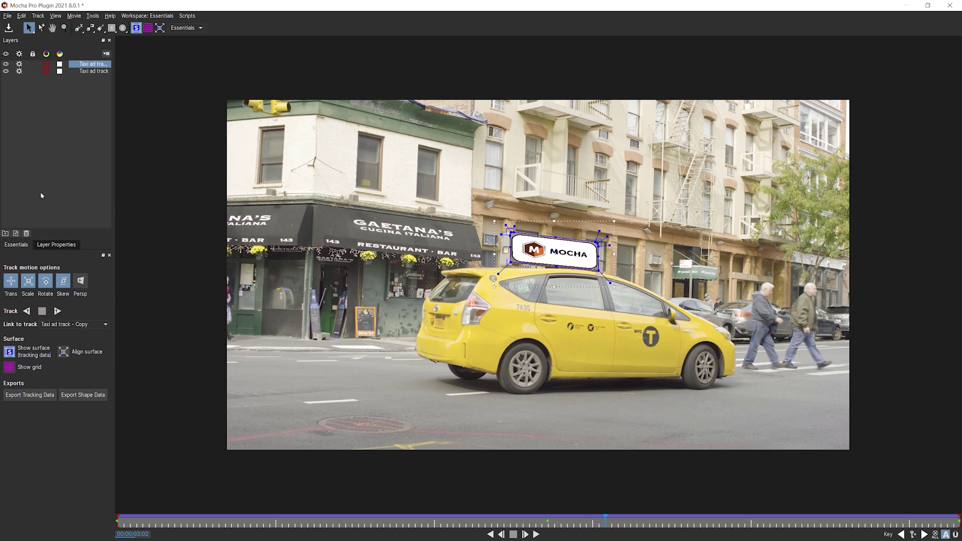
click(20, 72)
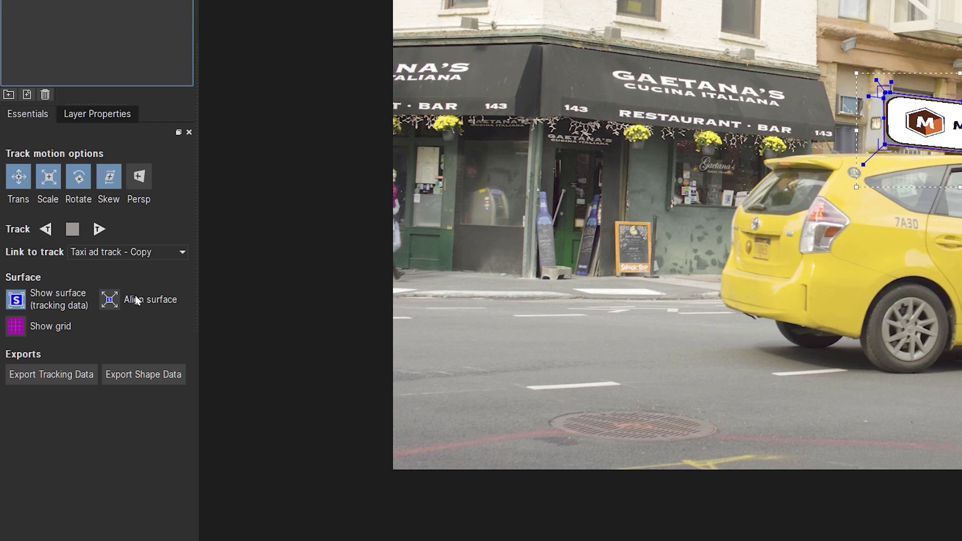
click(110, 300)
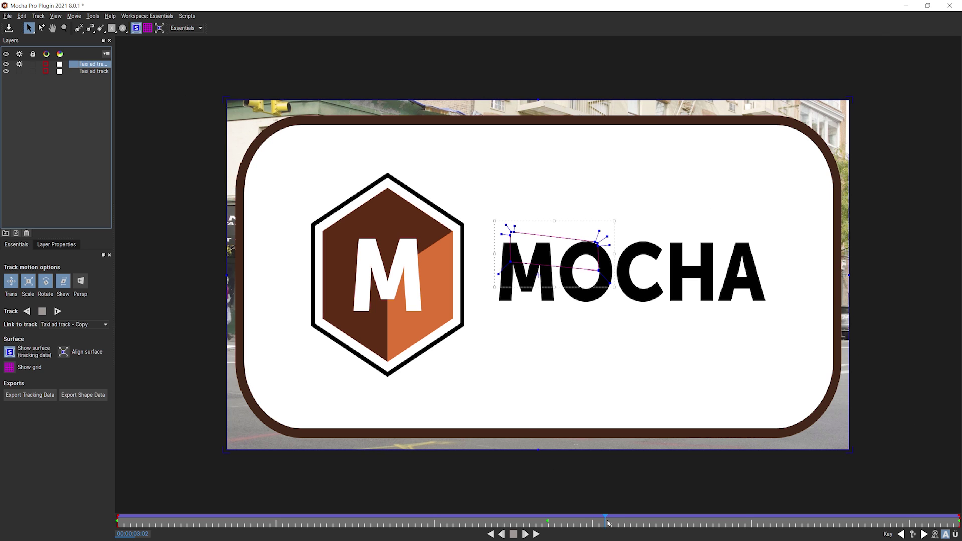
drag(607, 523, 570, 401)
click(8, 15)
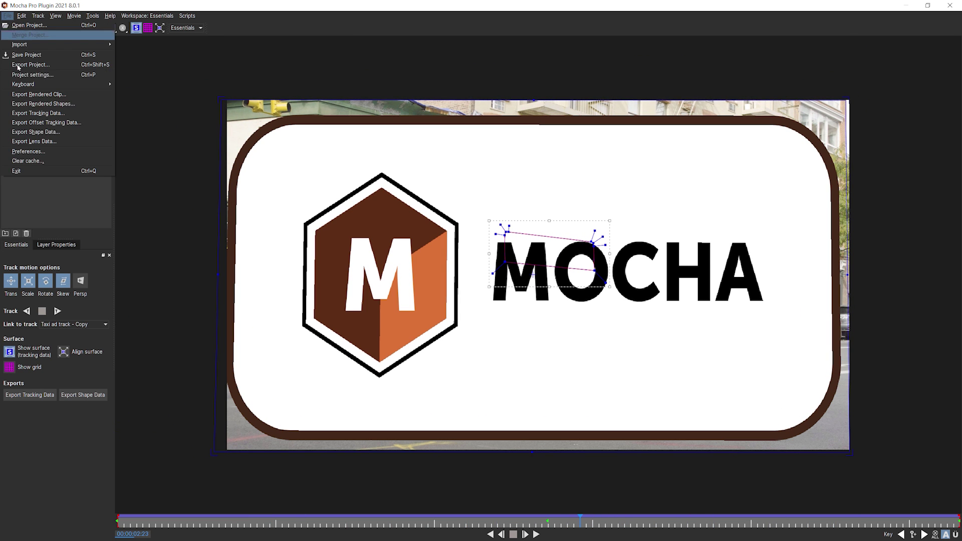
click(69, 171)
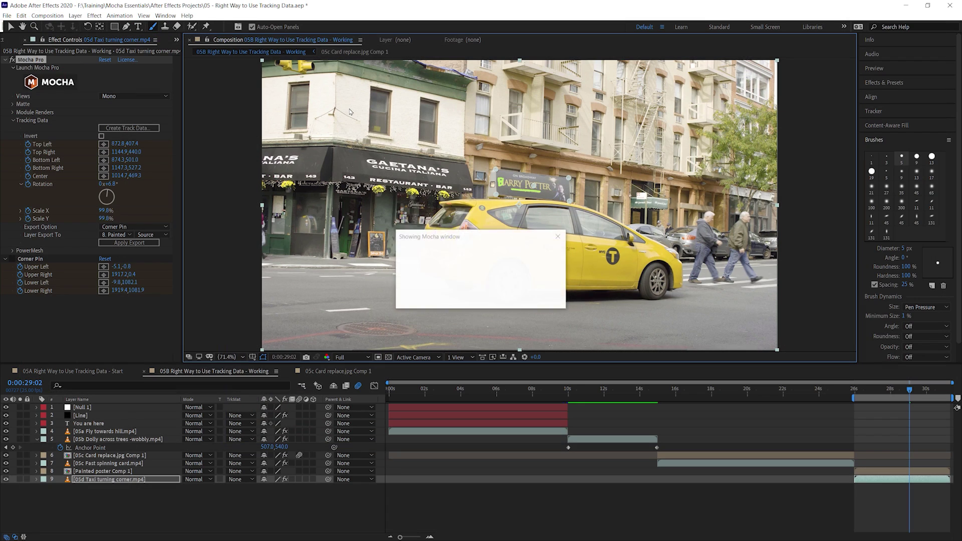
Create track data from Taxi ad track - Copy and apply a Corner Pin export to Painted poster Comp 1.
click(132, 128)
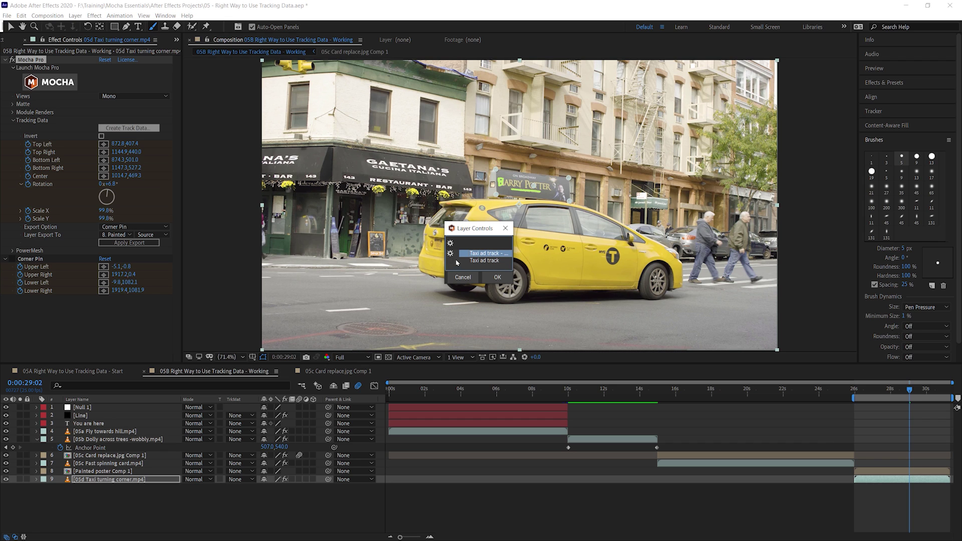
click(497, 278)
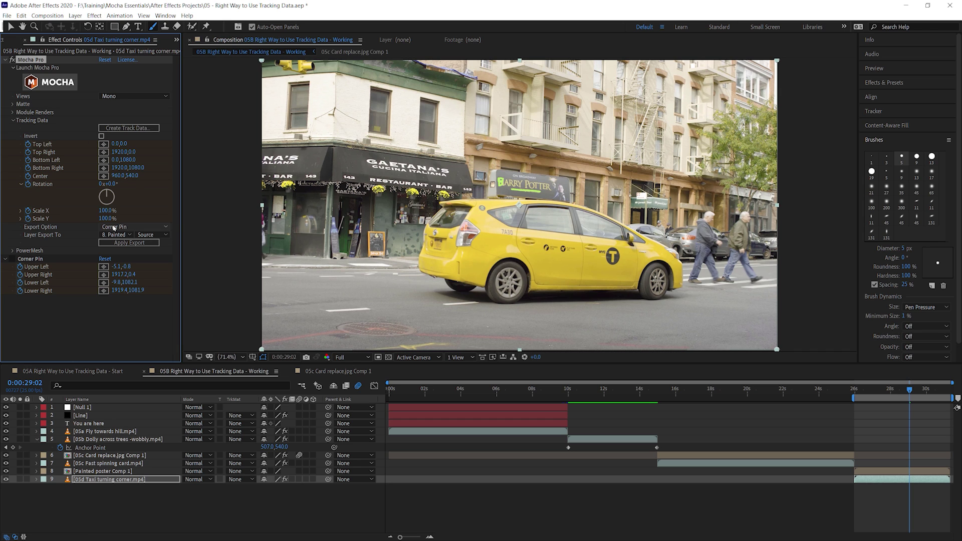
click(124, 236)
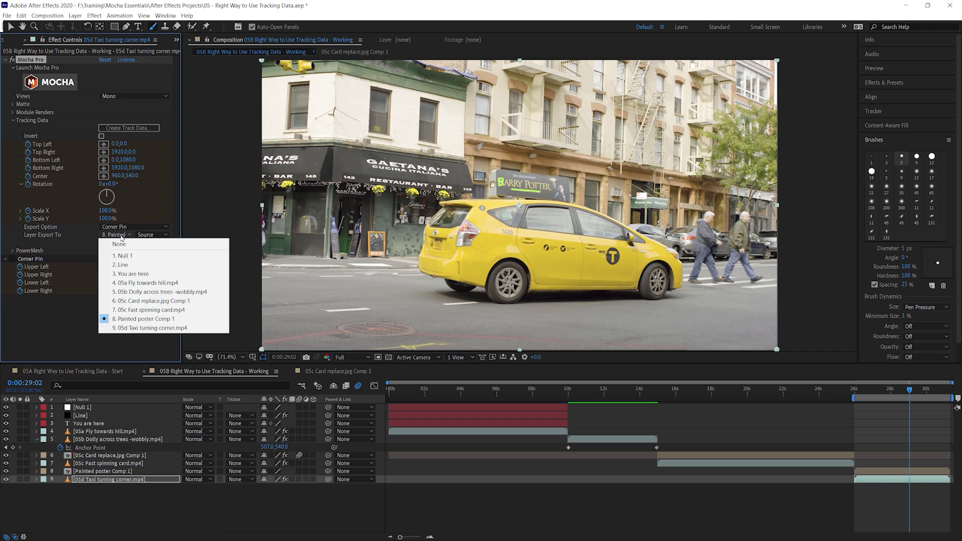
click(193, 321)
click(112, 243)
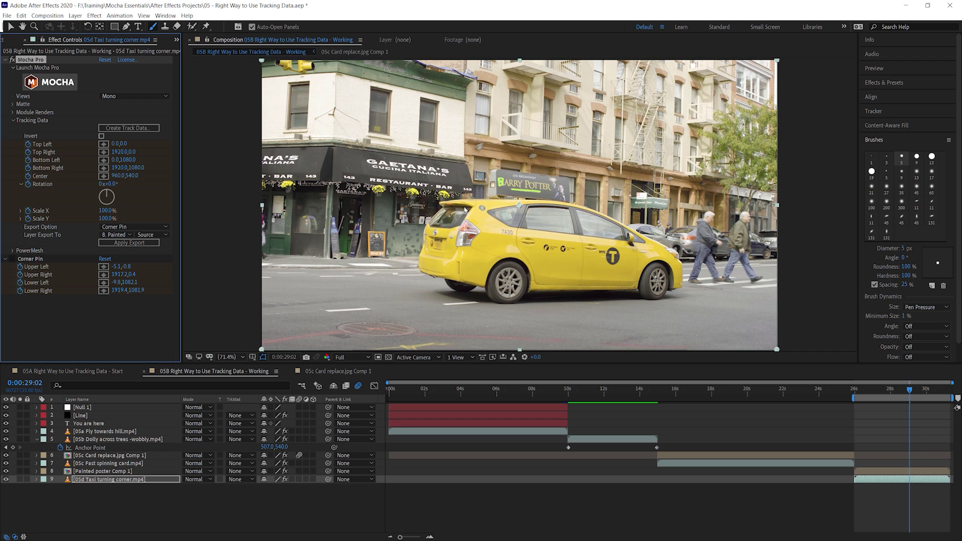
key(space)
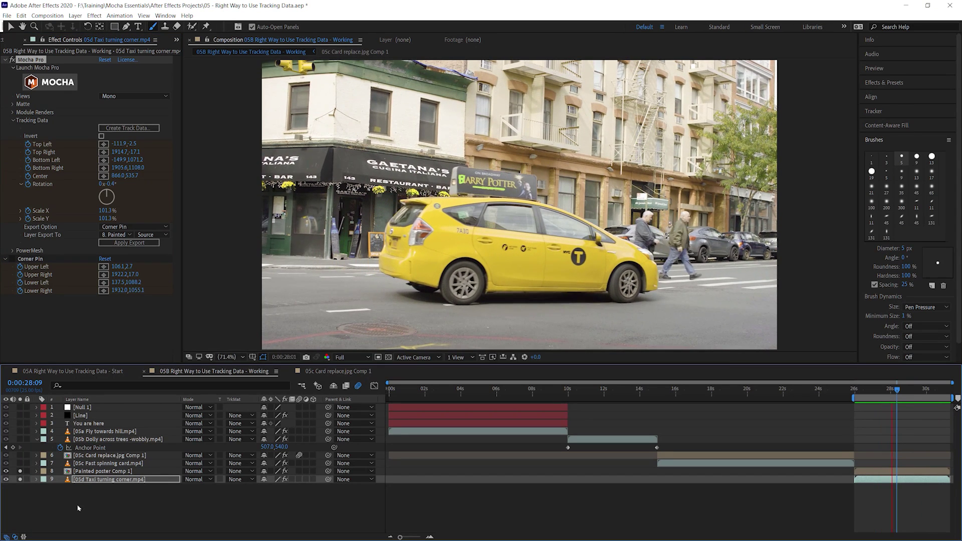
key(space)
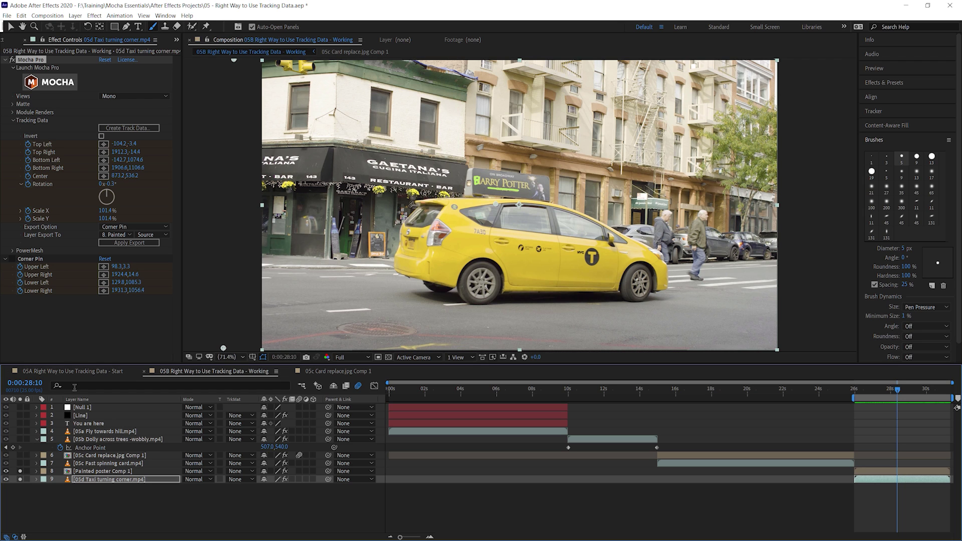
Re-apply the taxi layer's Mocha Corner Pin export to Painted poster Comp 1, then select that layer.
click(108, 480)
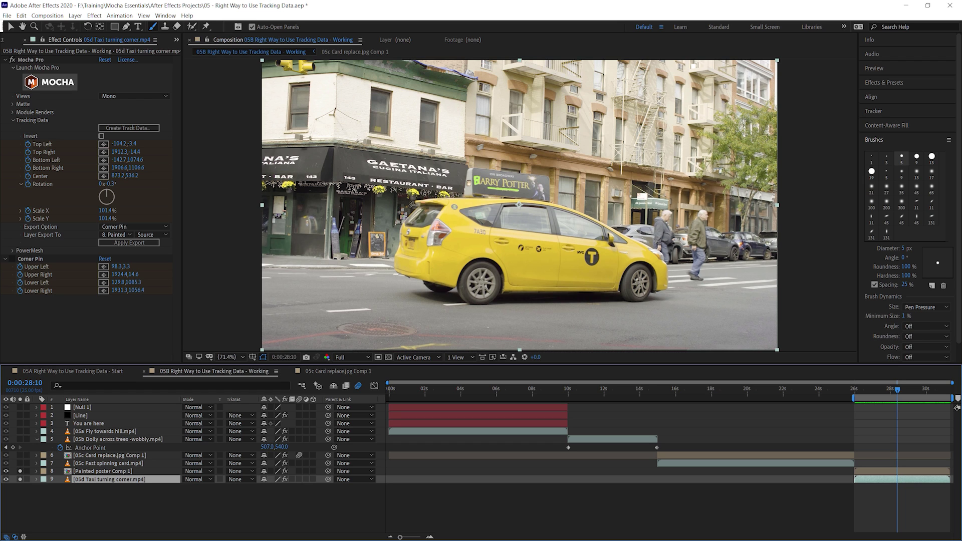
click(123, 244)
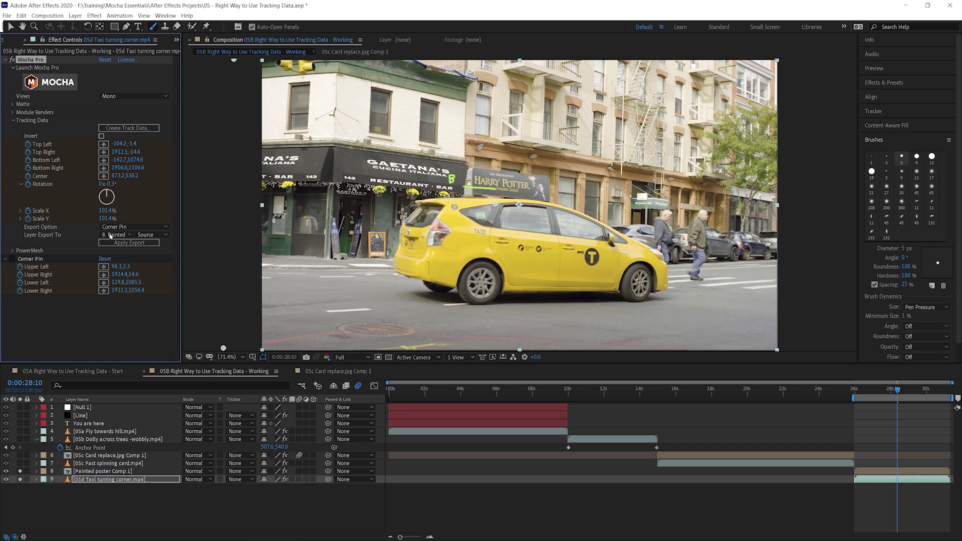
click(140, 248)
click(114, 229)
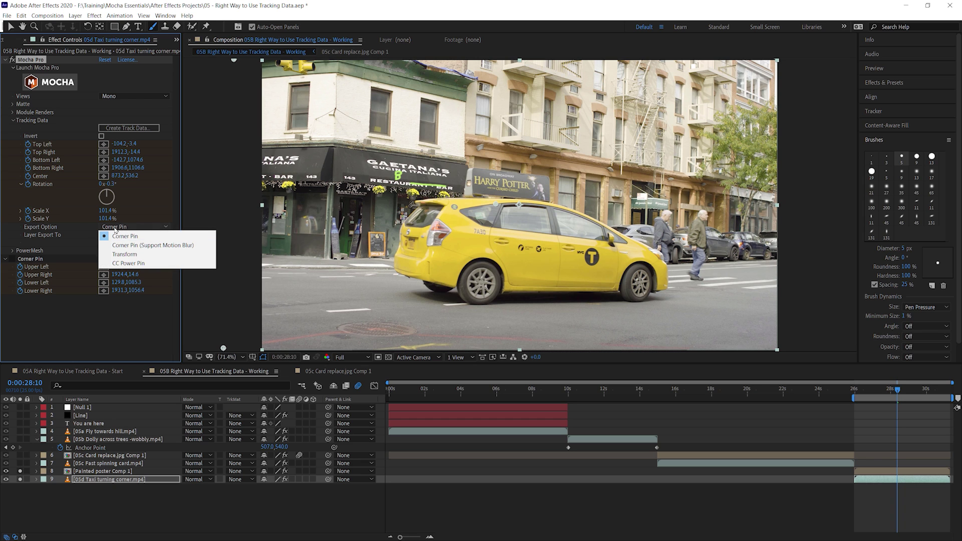
click(86, 235)
click(95, 237)
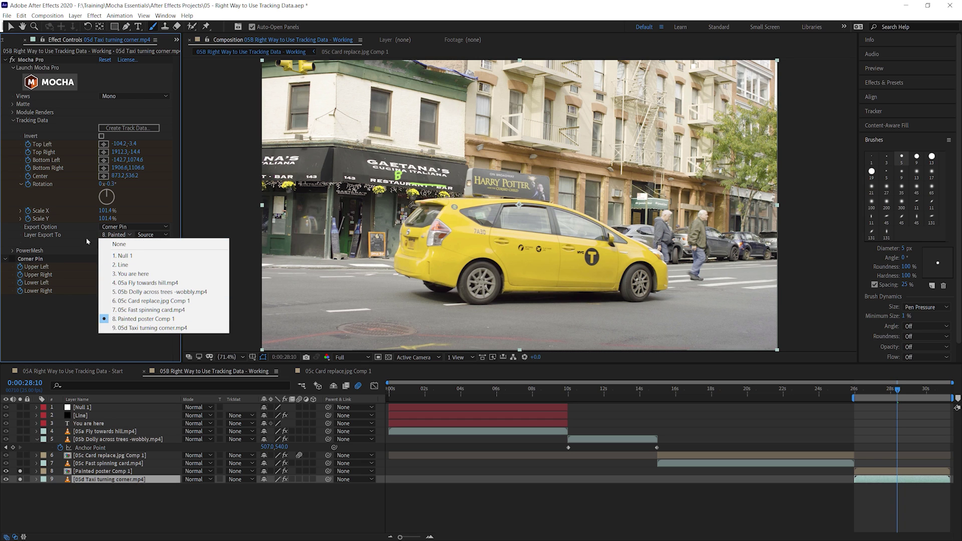
click(95, 238)
click(147, 244)
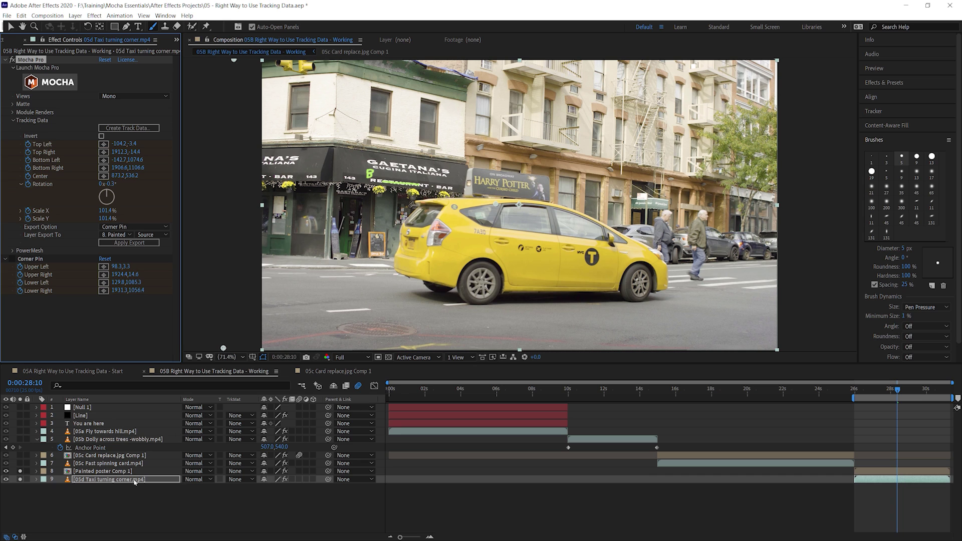
click(114, 473)
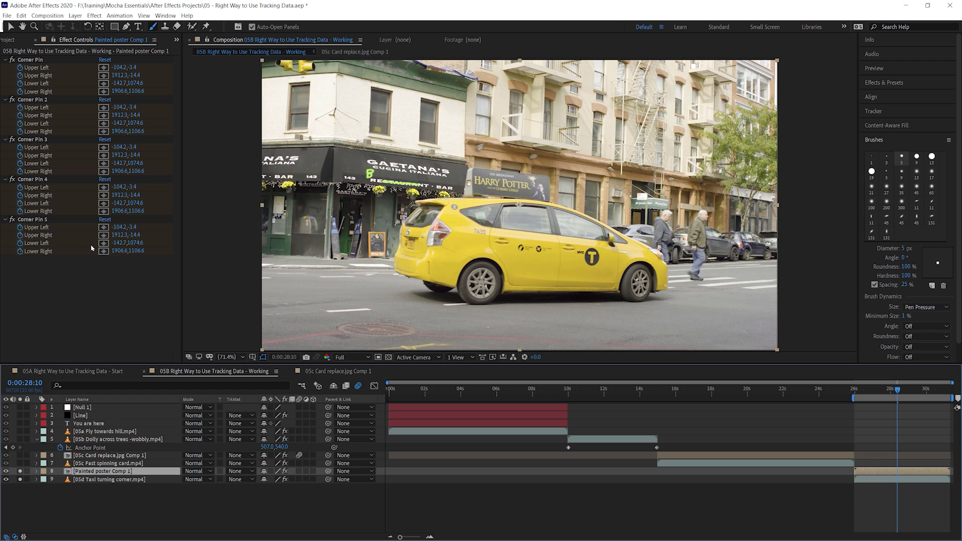
Review the five stacked Corner Pin effects on Painted poster Comp 1.
click(44, 220)
click(48, 179)
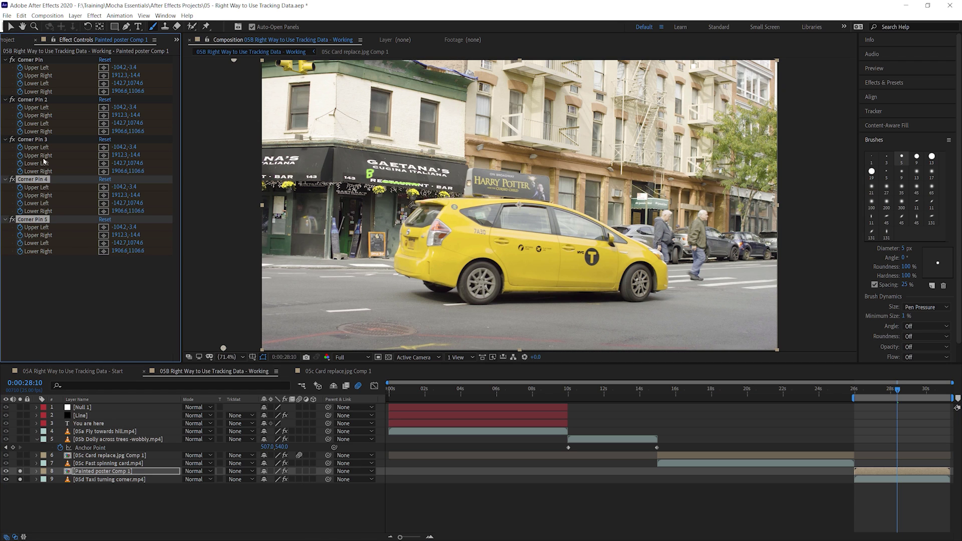
click(43, 140)
click(44, 101)
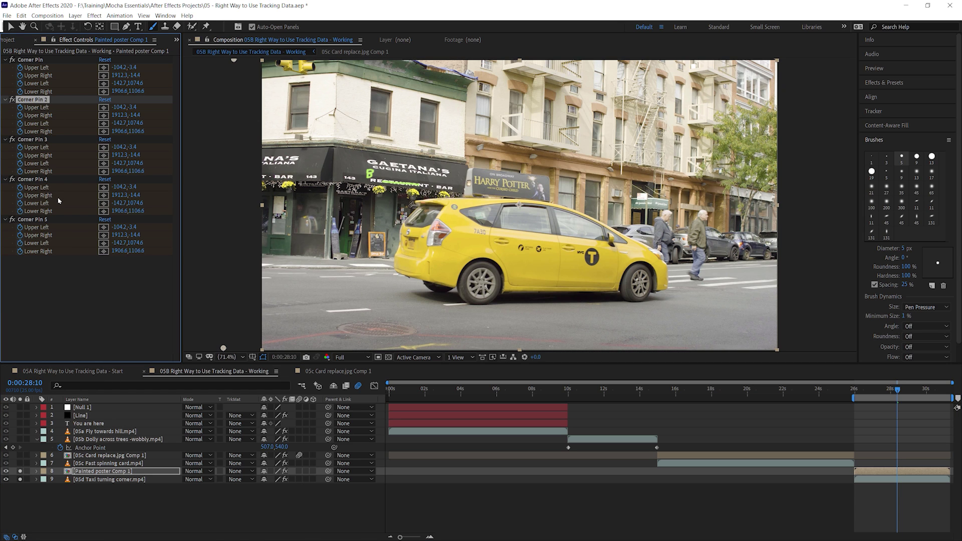
click(35, 60)
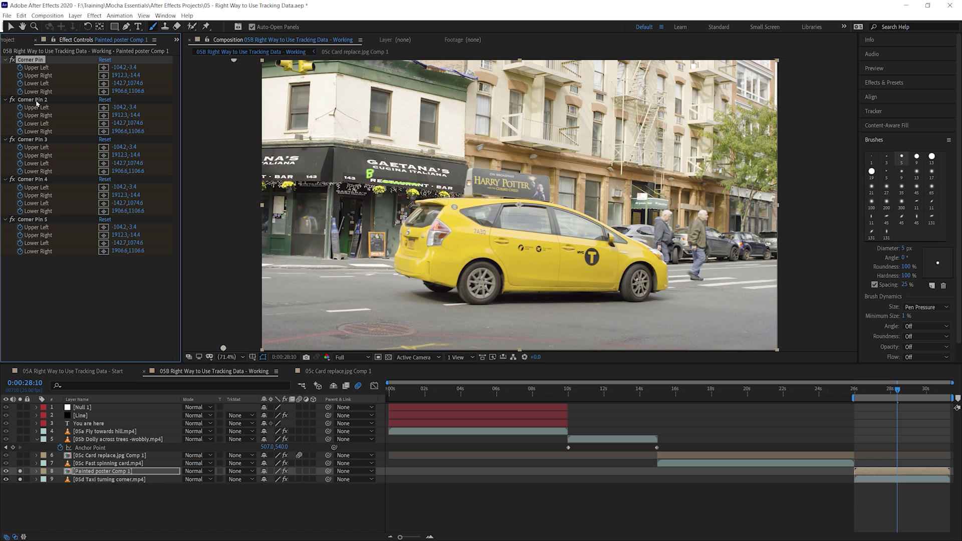
Delete Corner Pin 5 through 2, and move 05d Taxi above Painted poster Comp 1.
click(38, 220)
key(Delete)
click(35, 180)
key(Delete)
click(33, 139)
key(Delete)
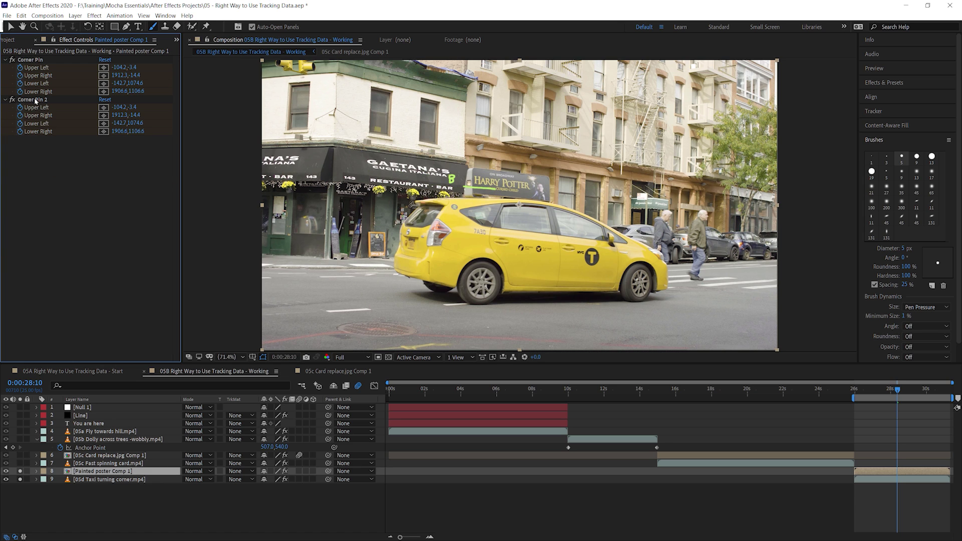
click(33, 99)
key(Delete)
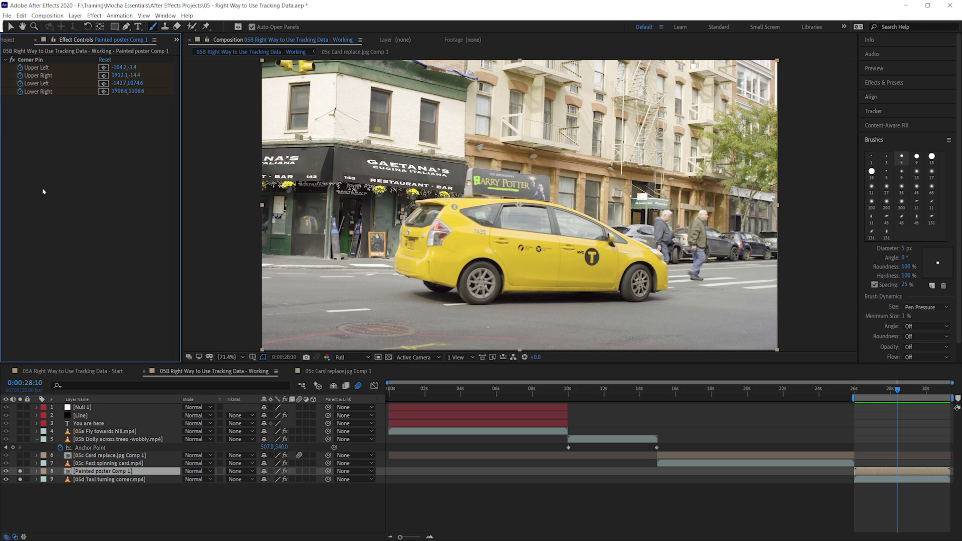
drag(103, 479, 103, 469)
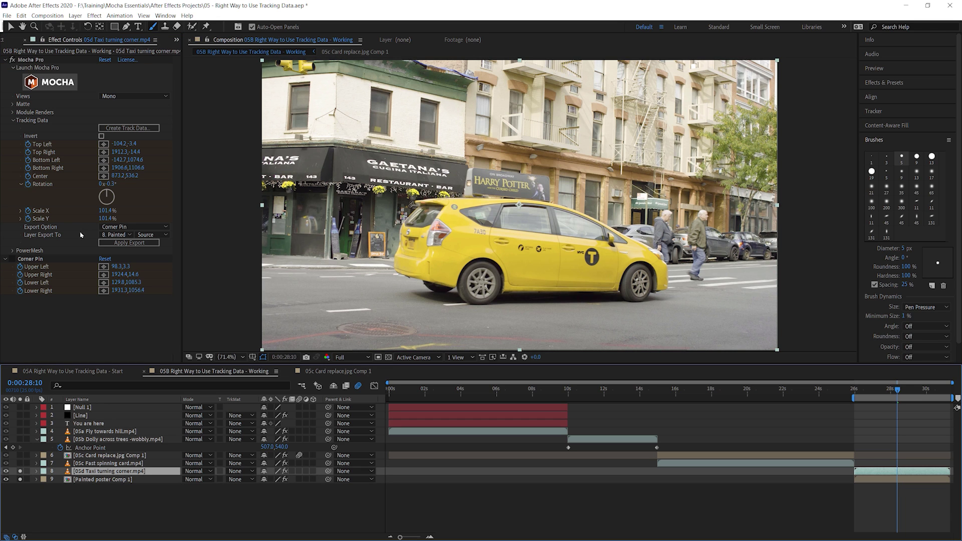
Keep Corner Pin as export type and show the taxi layer's collapsed Mocha Pro and Corner Pin groups.
click(161, 228)
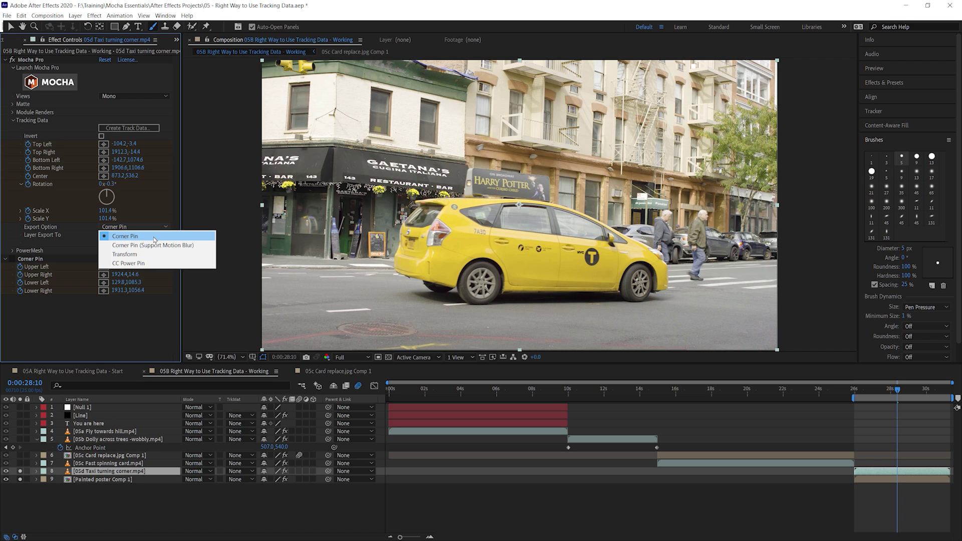
click(84, 234)
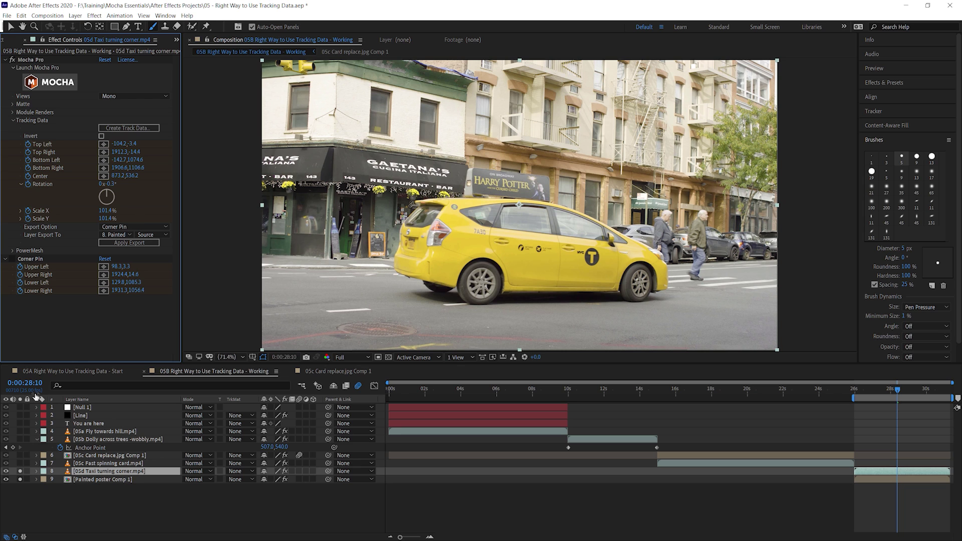
key(u)
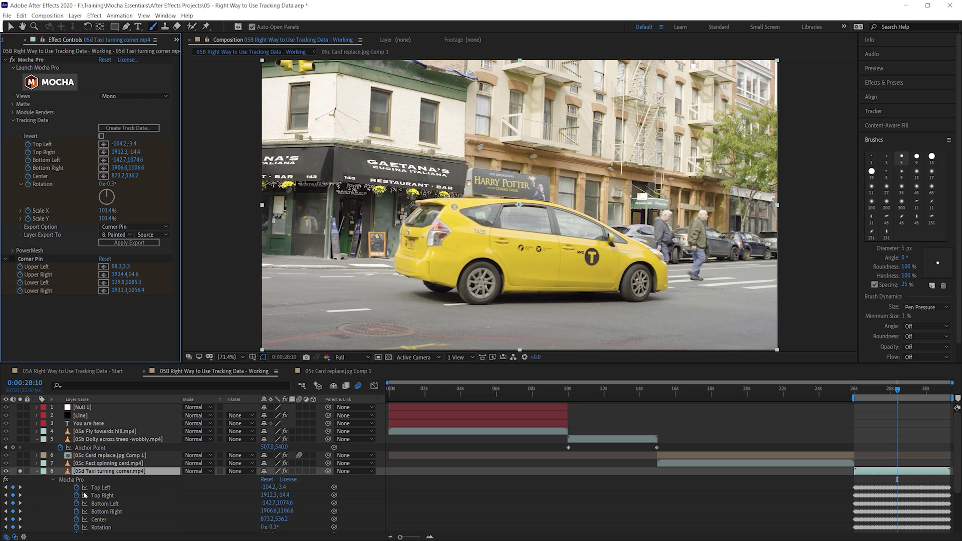
click(53, 480)
click(52, 488)
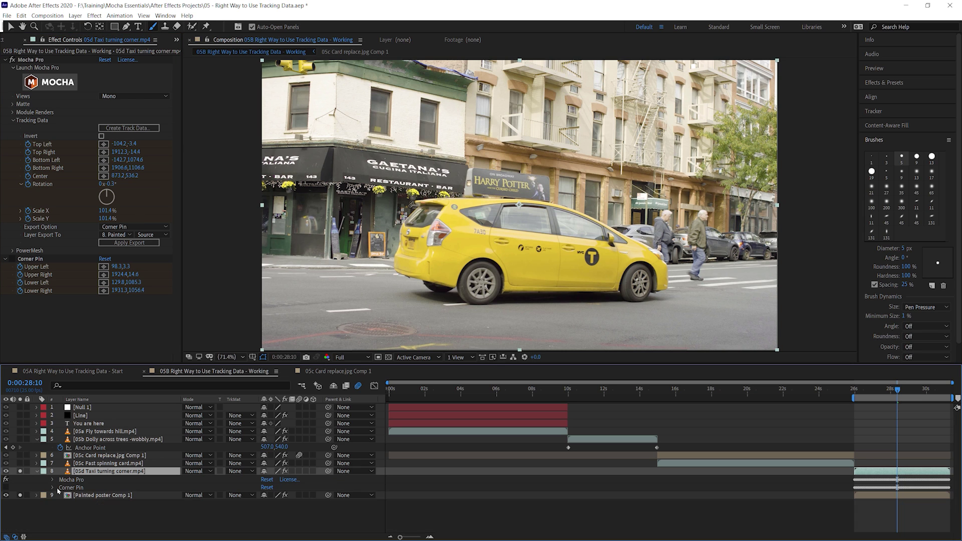